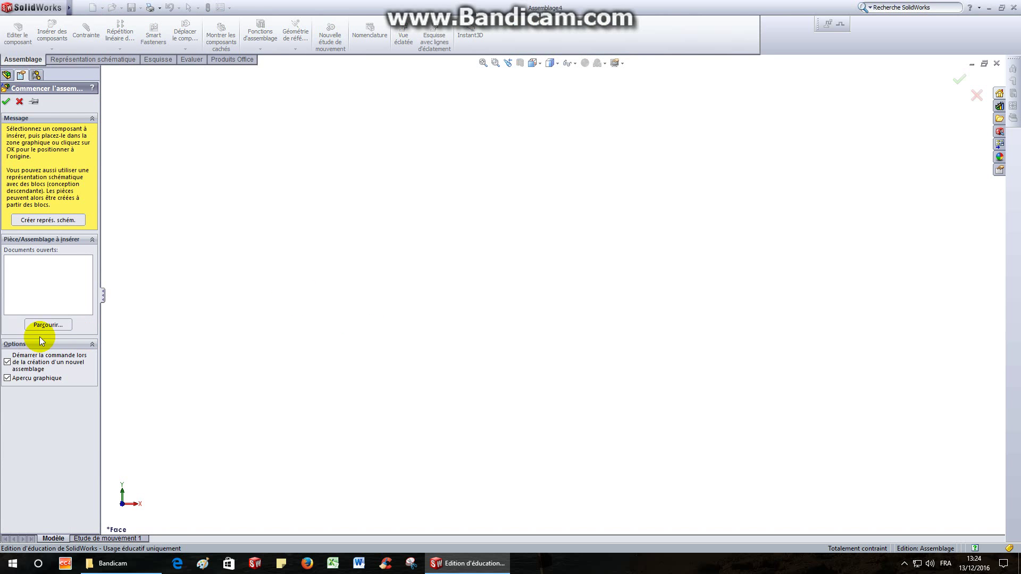
# Turn on the display of origins in the new assembly
pyautogui.moveTo(5, 7)
pyautogui.click(138, 7)
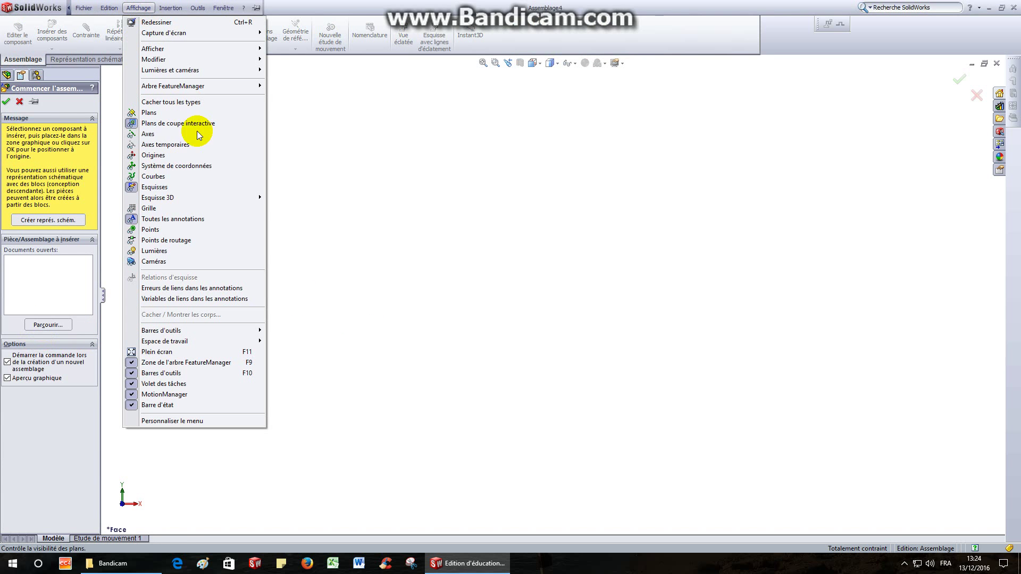
pyautogui.click(154, 155)
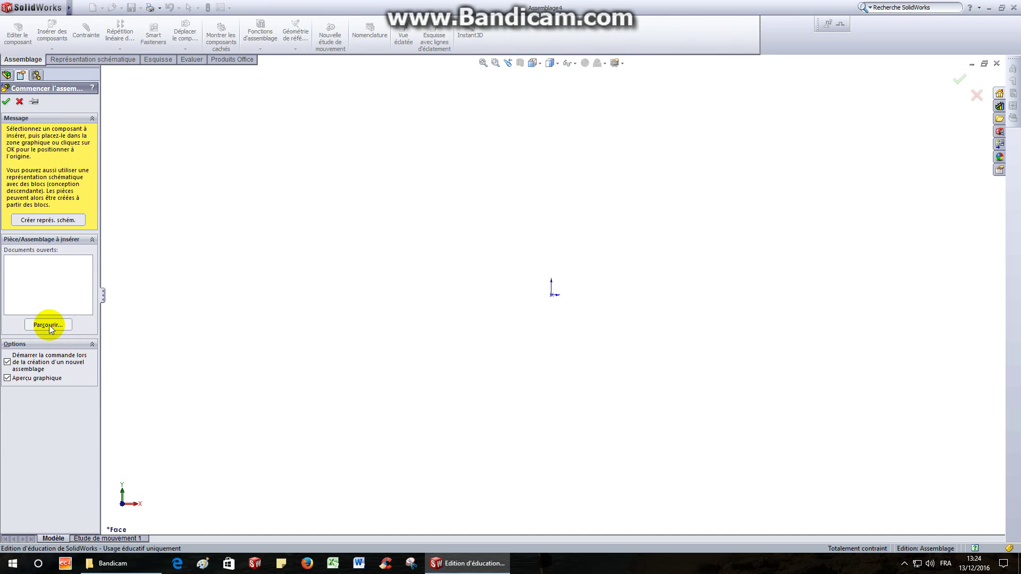
# Insert the subassembly Chappe+fond de cylindre from the Vérin hydraulique folder, placing it on the assembly origin
pyautogui.click(49, 326)
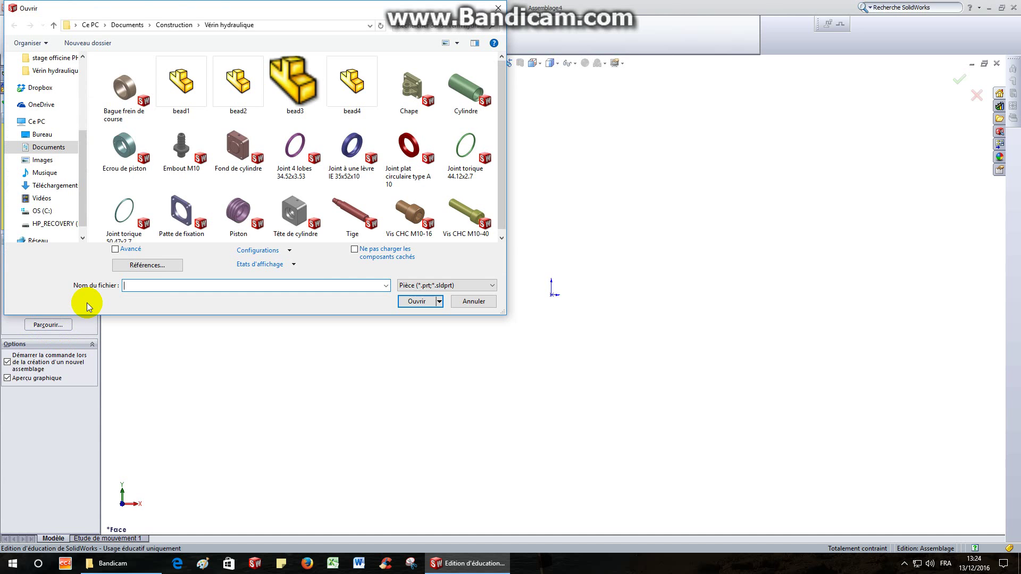
pyautogui.click(420, 287)
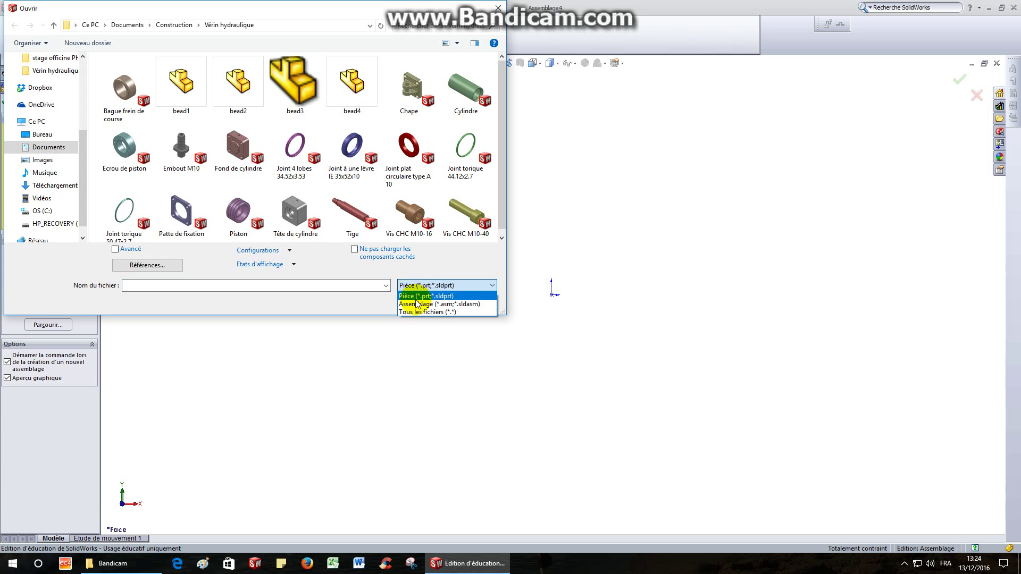
pyautogui.click(417, 304)
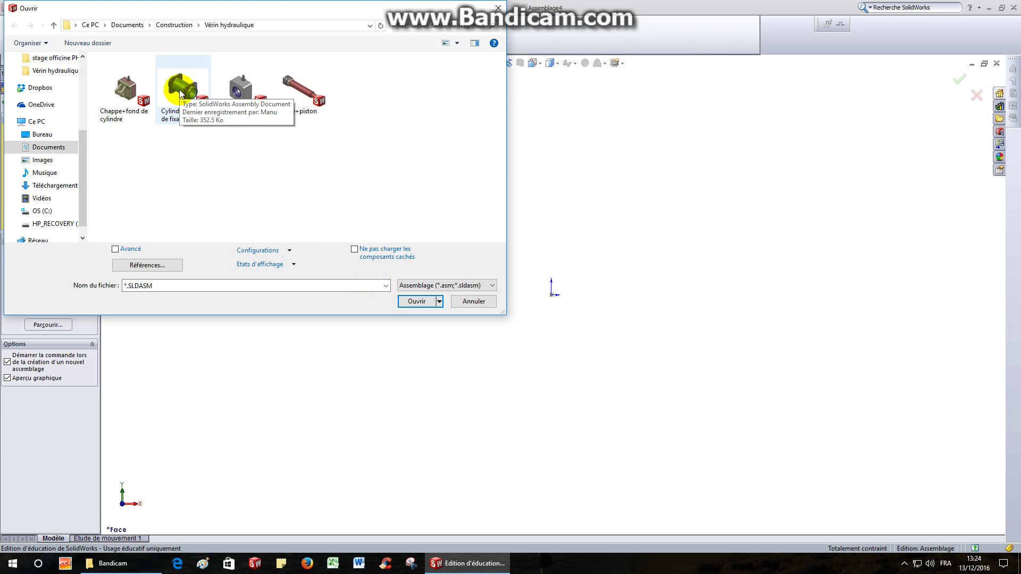
pyautogui.doubleClick(122, 89)
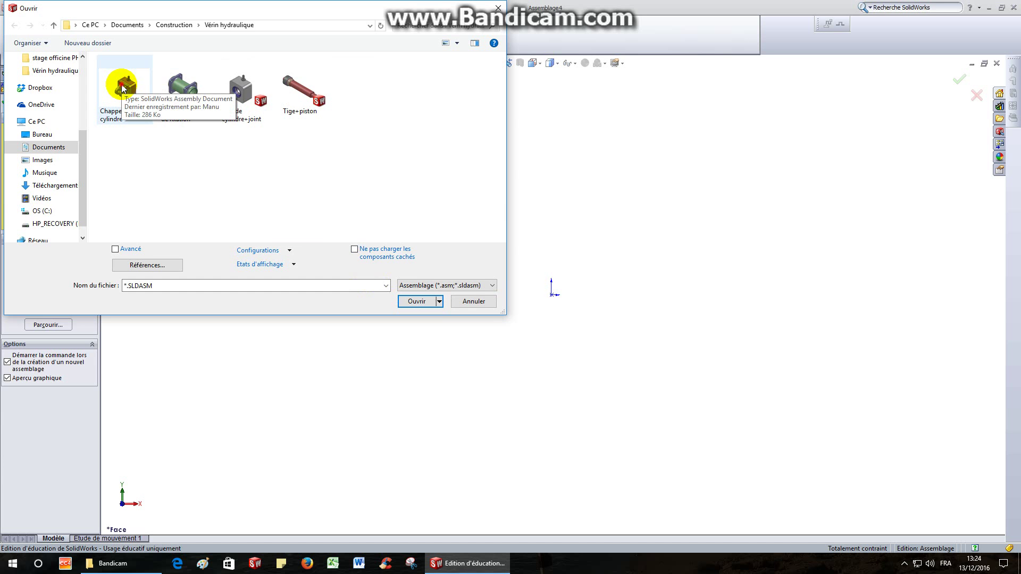
pyautogui.click(553, 300)
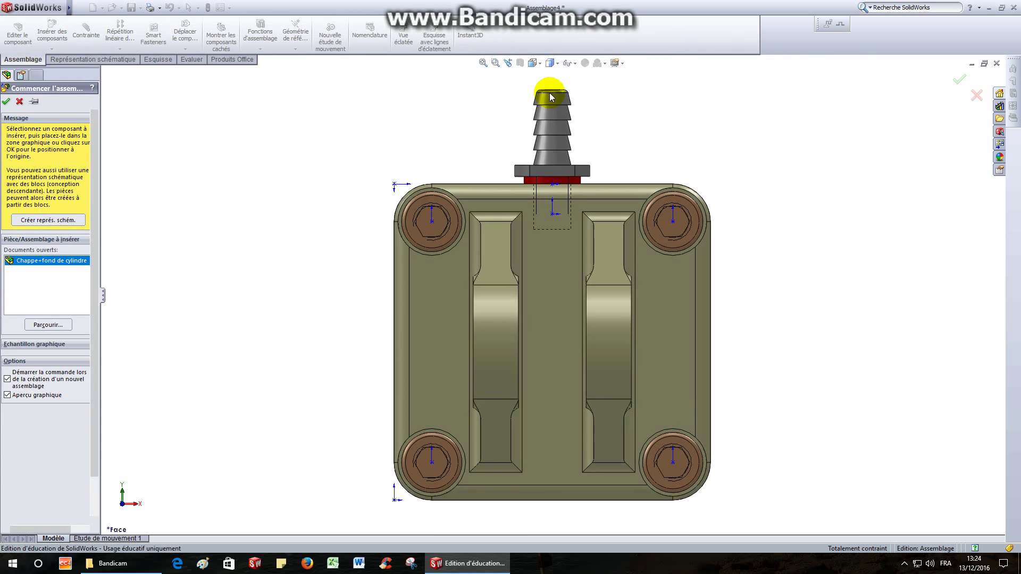
# Insert the subassembly Cylindre+patte de fixation into free space beside the clevis and cylinder base
pyautogui.click(533, 63)
pyautogui.click(564, 75)
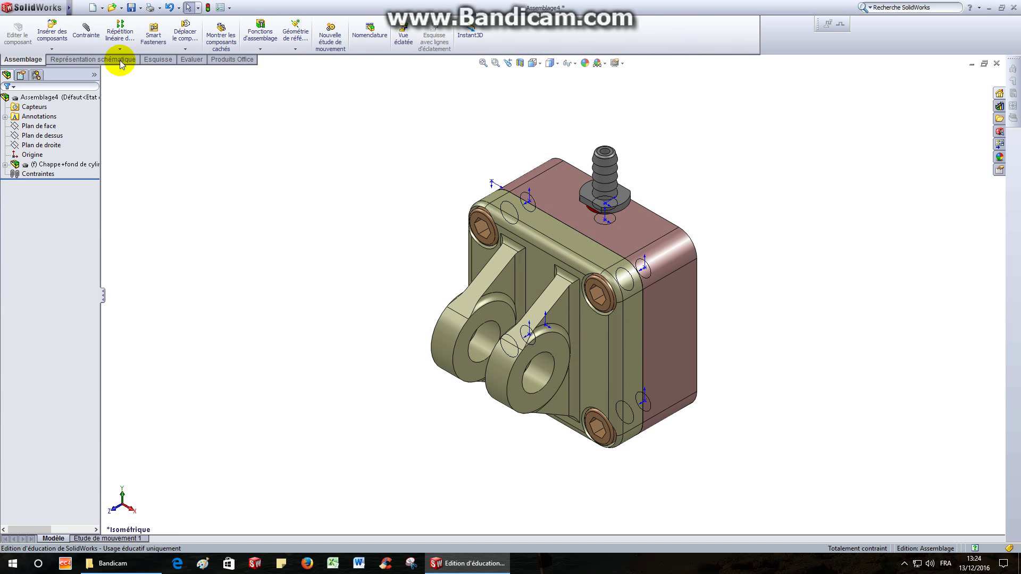
pyautogui.click(53, 33)
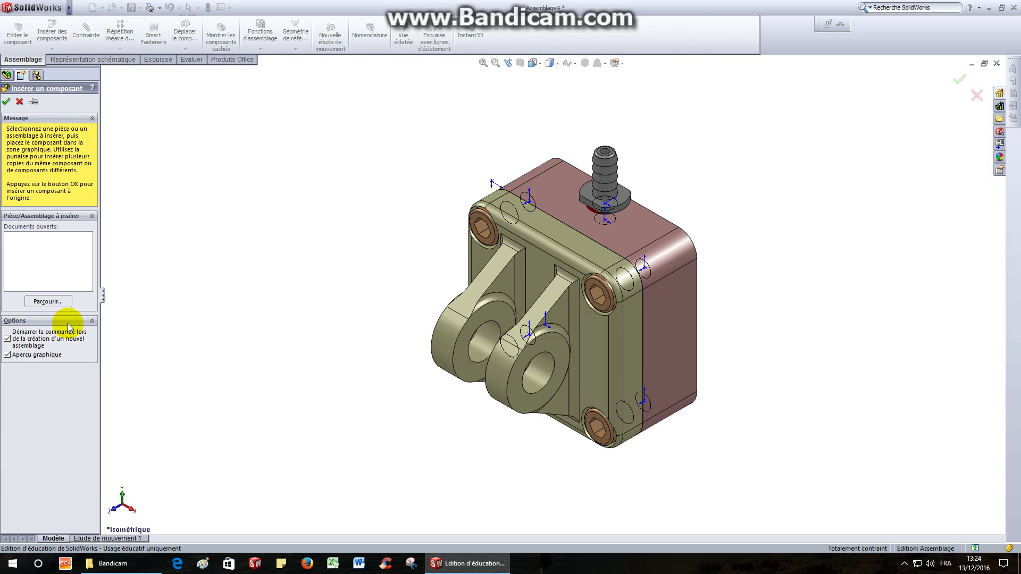
pyautogui.click(48, 302)
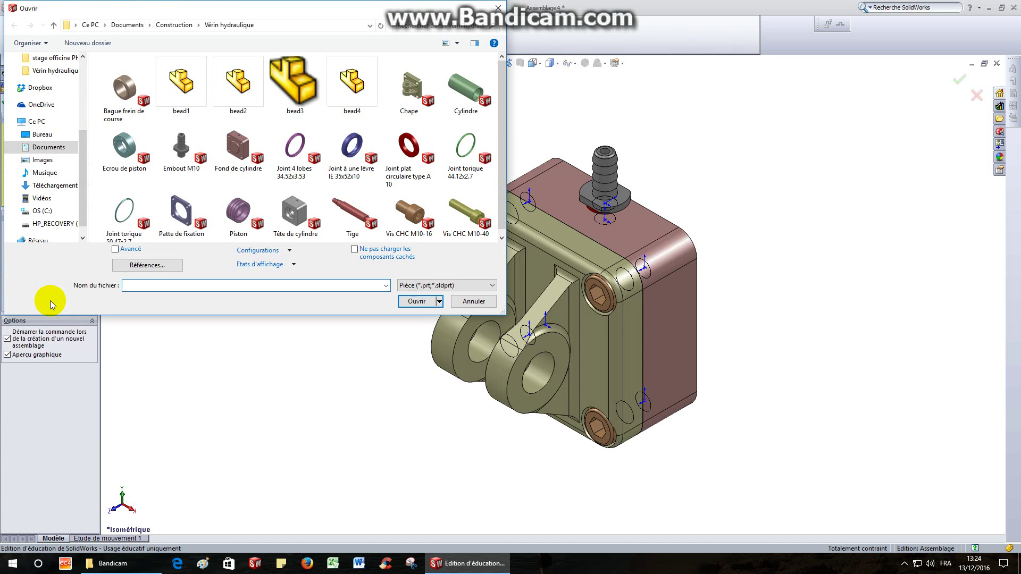
pyautogui.click(433, 285)
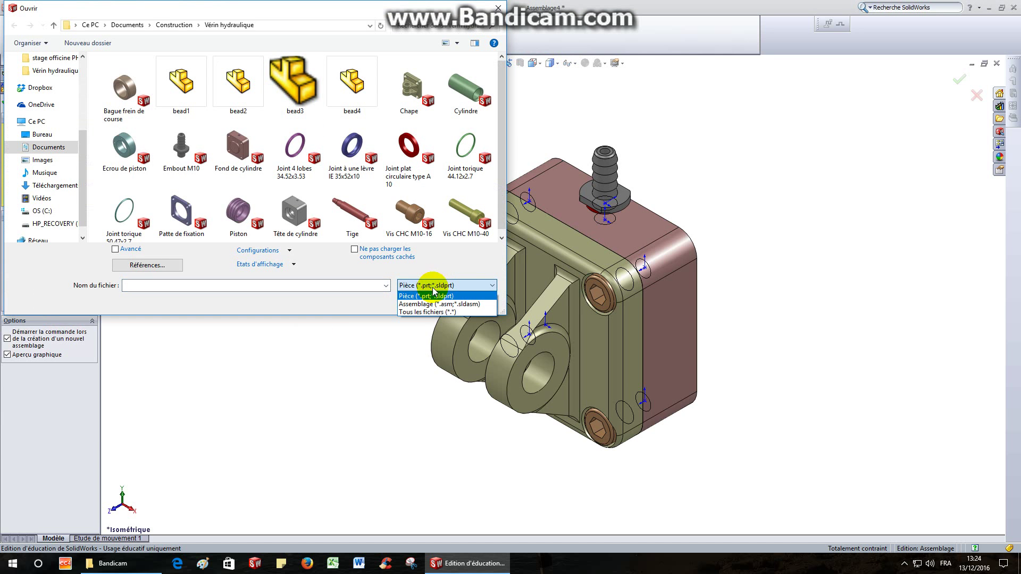
pyautogui.click(420, 301)
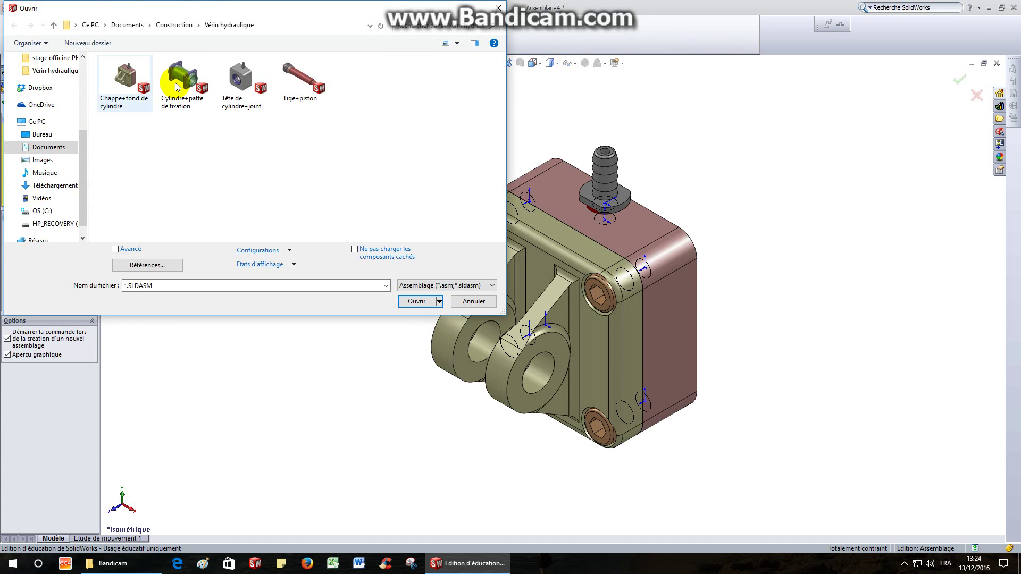
pyautogui.doubleClick(181, 87)
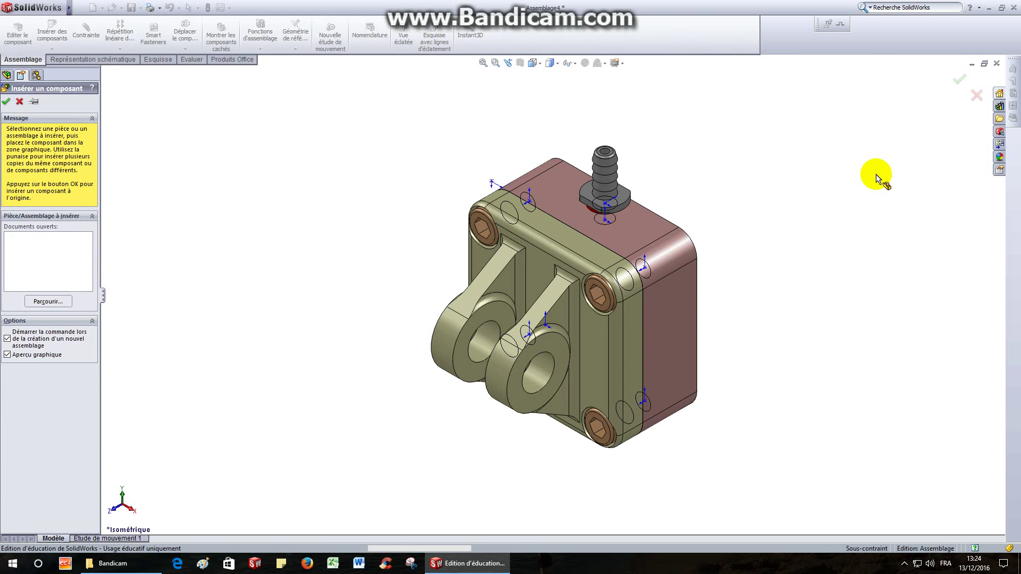
pyautogui.click(875, 174)
# Insert the subassembly Tête de cylindre+joint into free space above the cylinder
pyautogui.moveTo(28, 9)
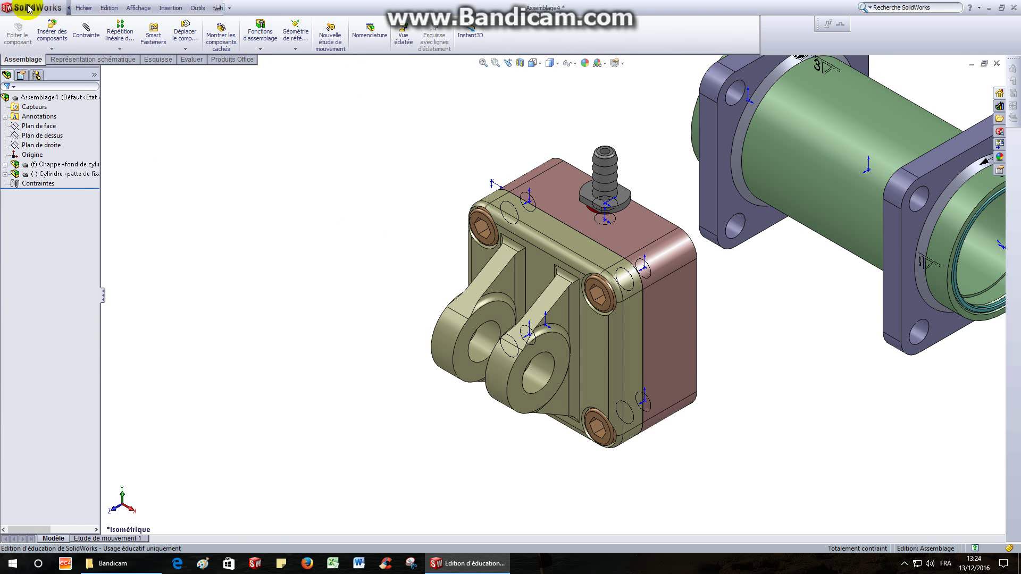
pyautogui.click(109, 9)
pyautogui.click(51, 32)
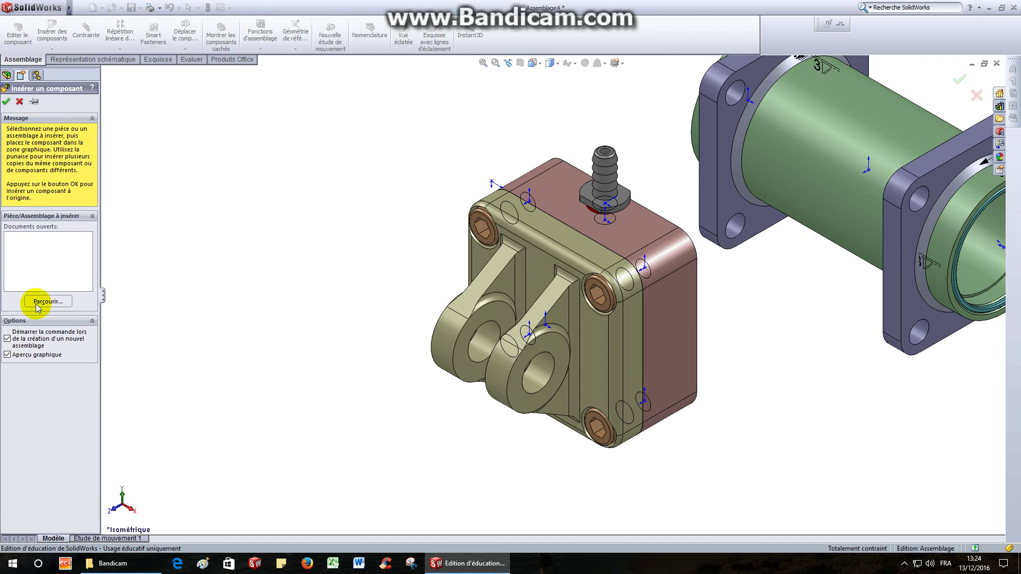
pyautogui.click(37, 303)
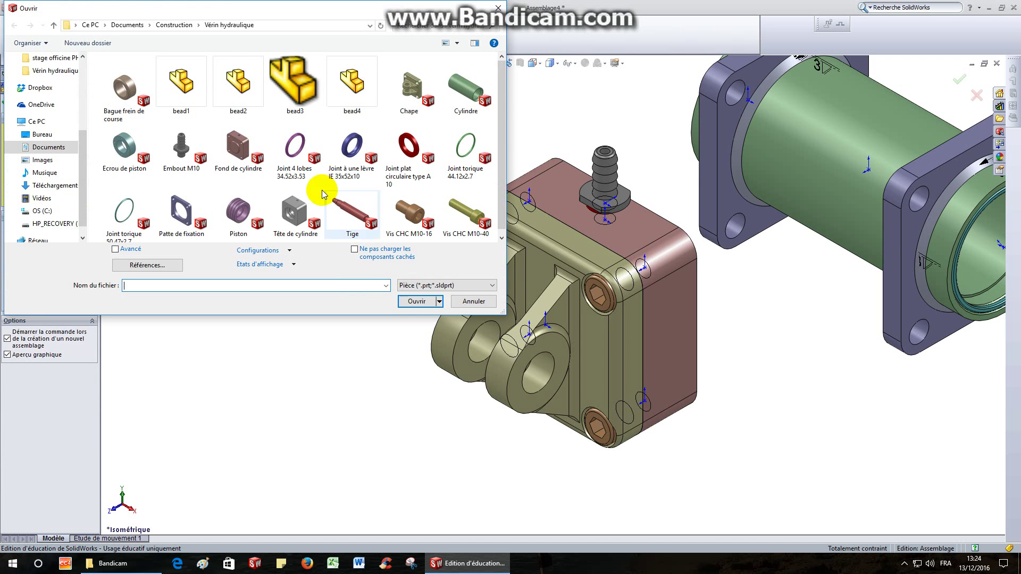
pyautogui.click(447, 286)
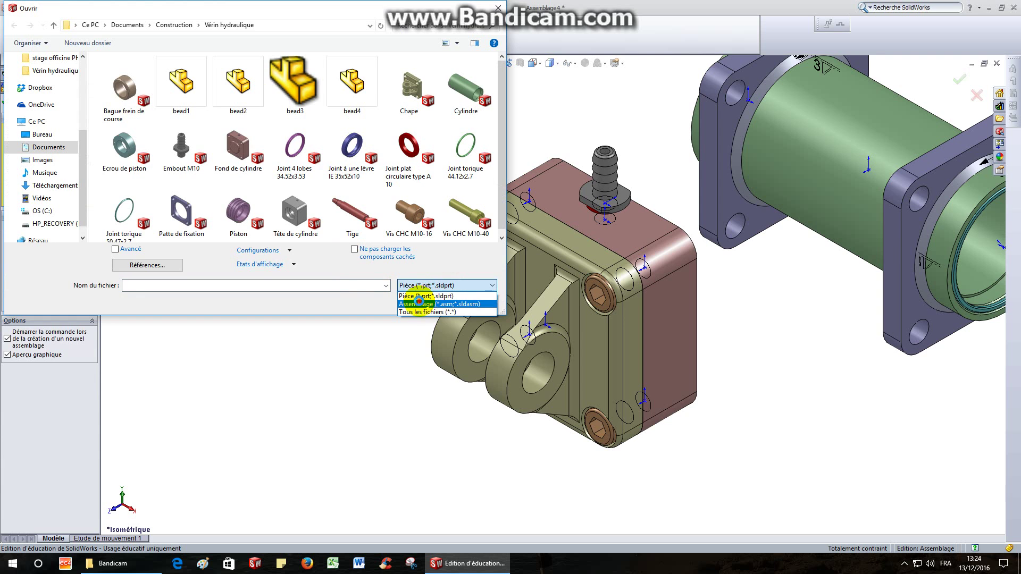
pyautogui.click(417, 303)
pyautogui.doubleClick(238, 86)
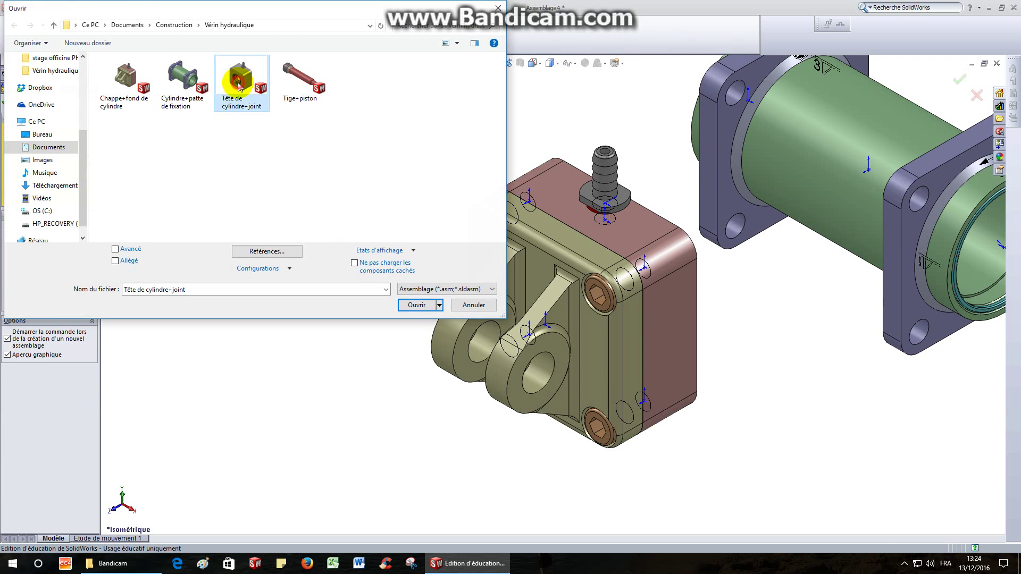
pyautogui.scroll(5, 515, 172)
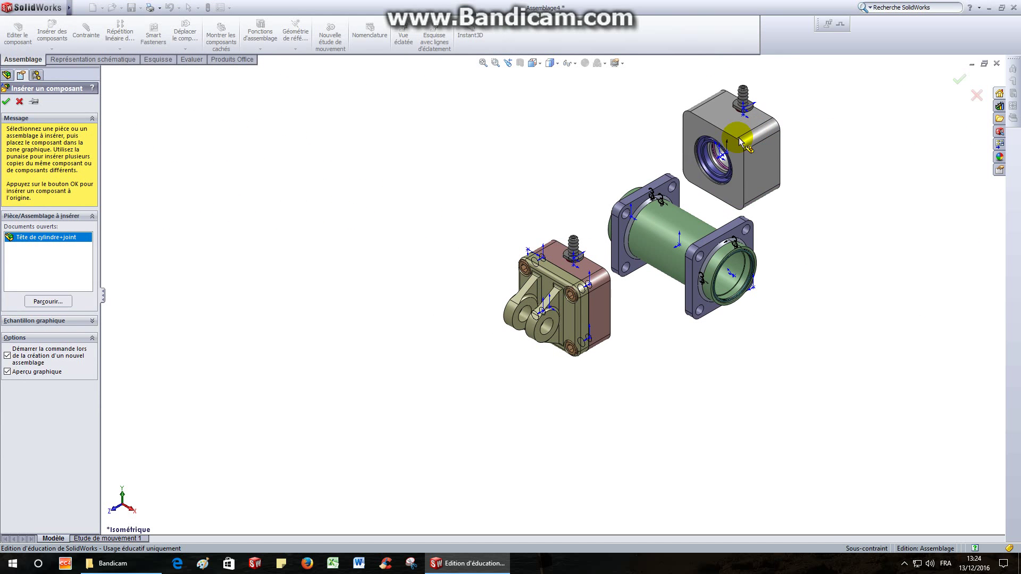
pyautogui.click(750, 136)
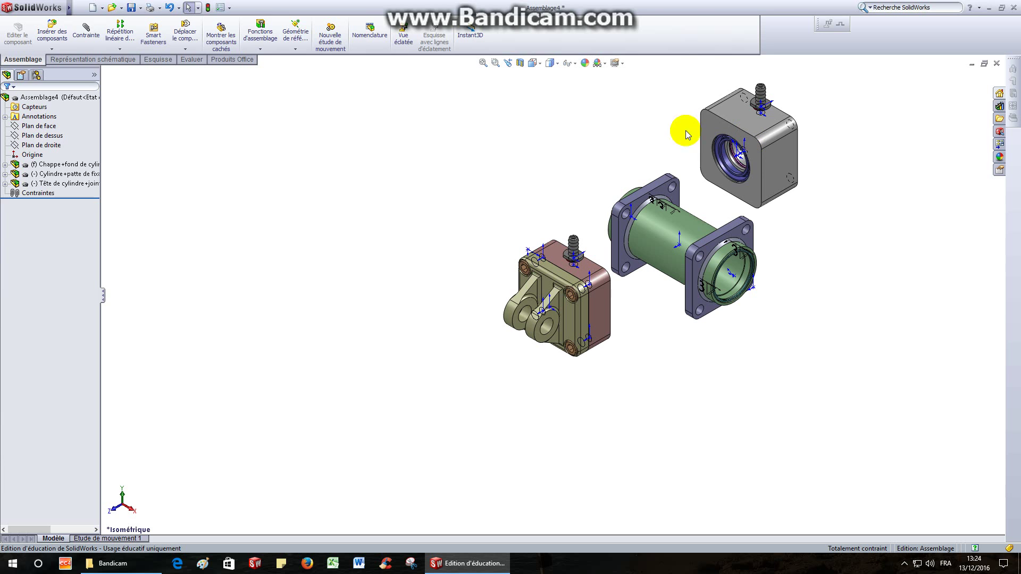
# Insert the subassembly Tige+piston into free space beside the cylinder head
pyautogui.click(52, 33)
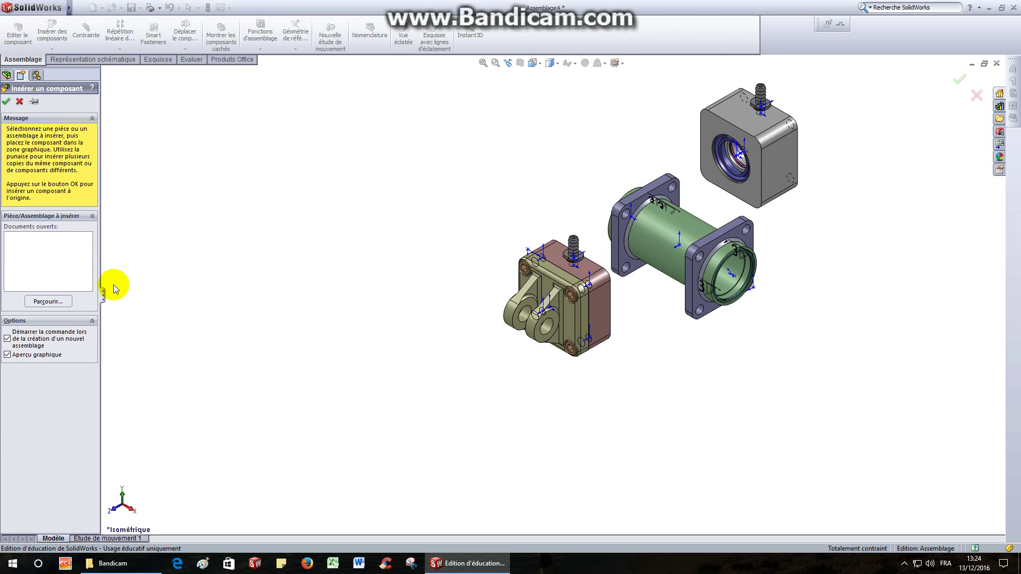
pyautogui.click(49, 301)
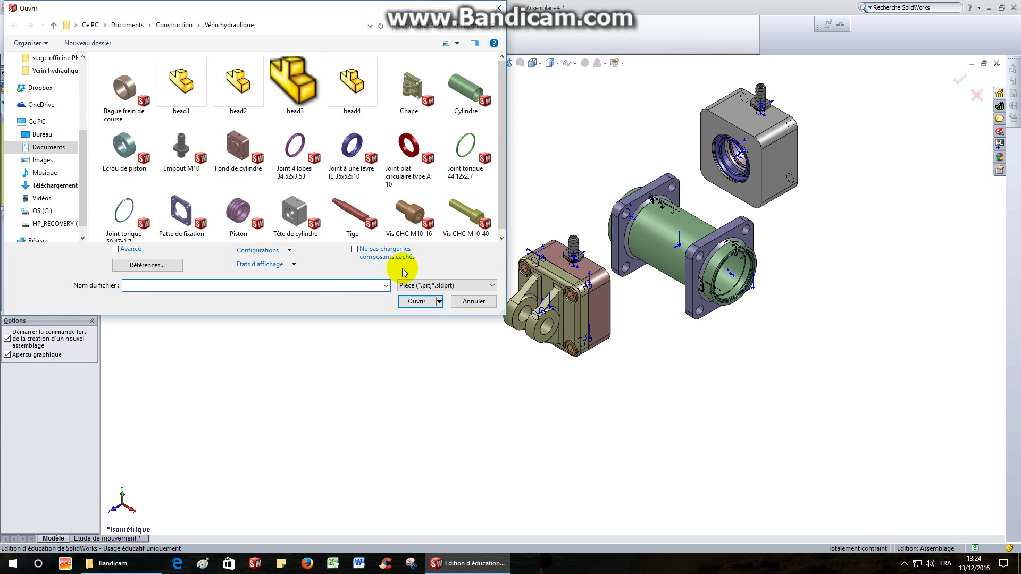
pyautogui.click(420, 285)
pyautogui.click(420, 305)
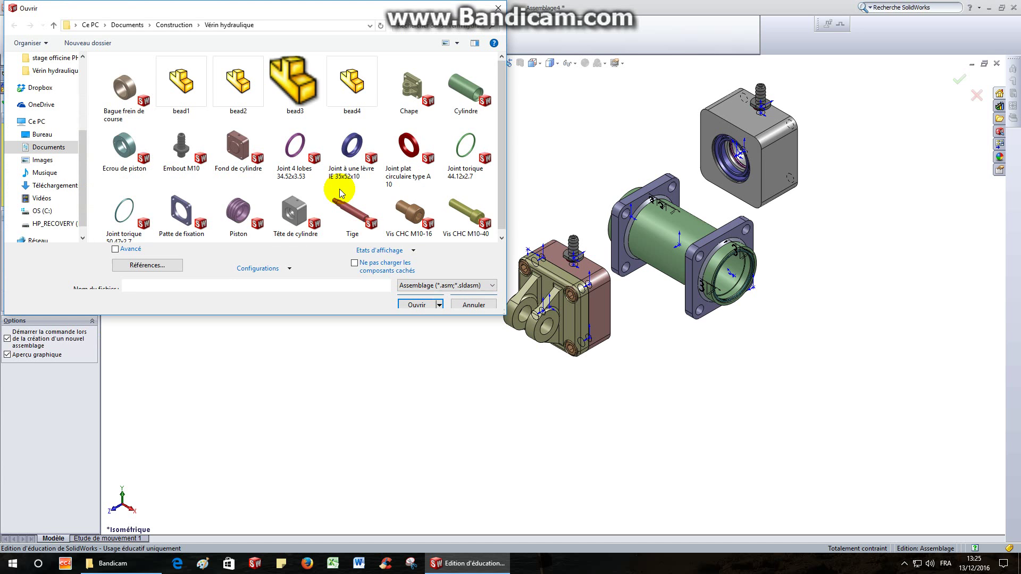
pyautogui.doubleClick(298, 82)
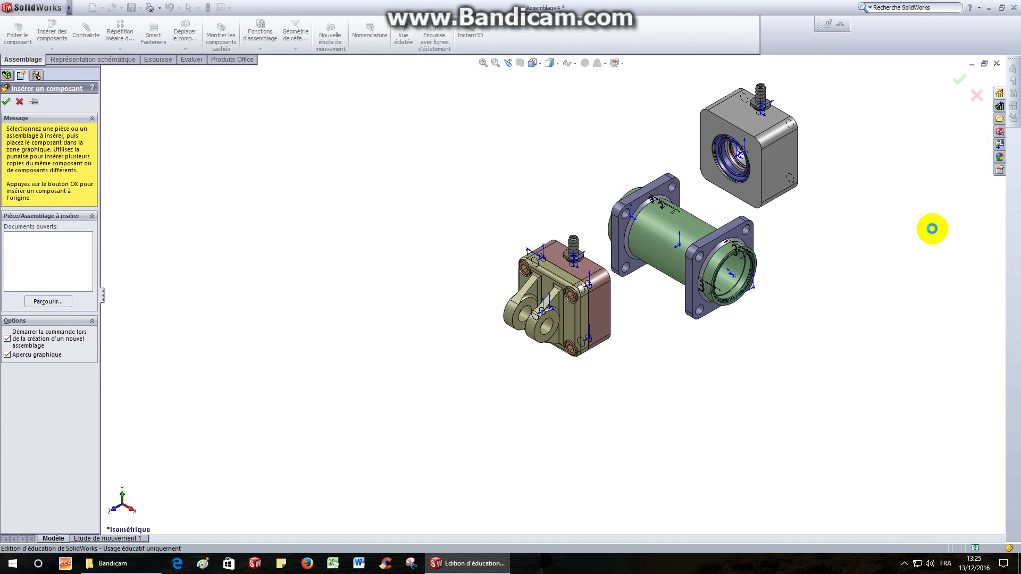
pyautogui.click(922, 227)
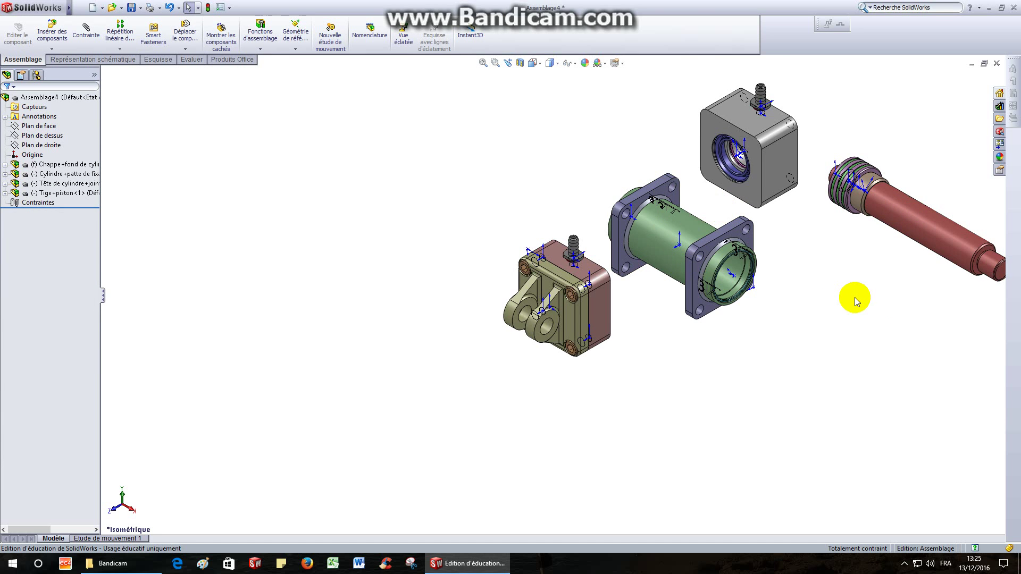
# Spread the loose subassemblies apart with free component moves, ordering them from the clevis base as cylinder, cylinder head and rod with piston
pyautogui.moveTo(856, 292); pyautogui.dragTo(745, 326, button='middle')
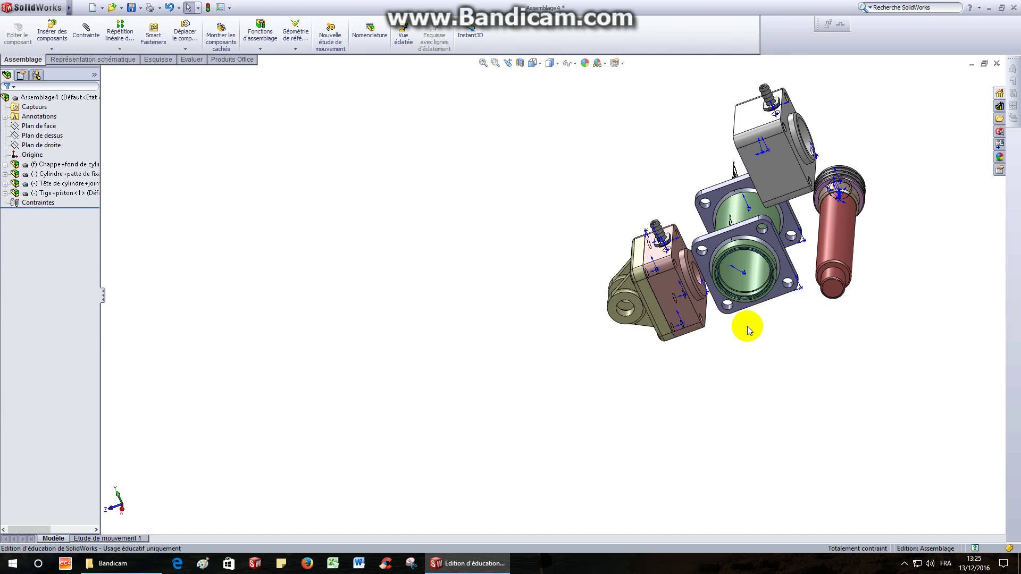
pyautogui.click(183, 36)
pyautogui.moveTo(741, 250); pyautogui.dragTo(877, 192)
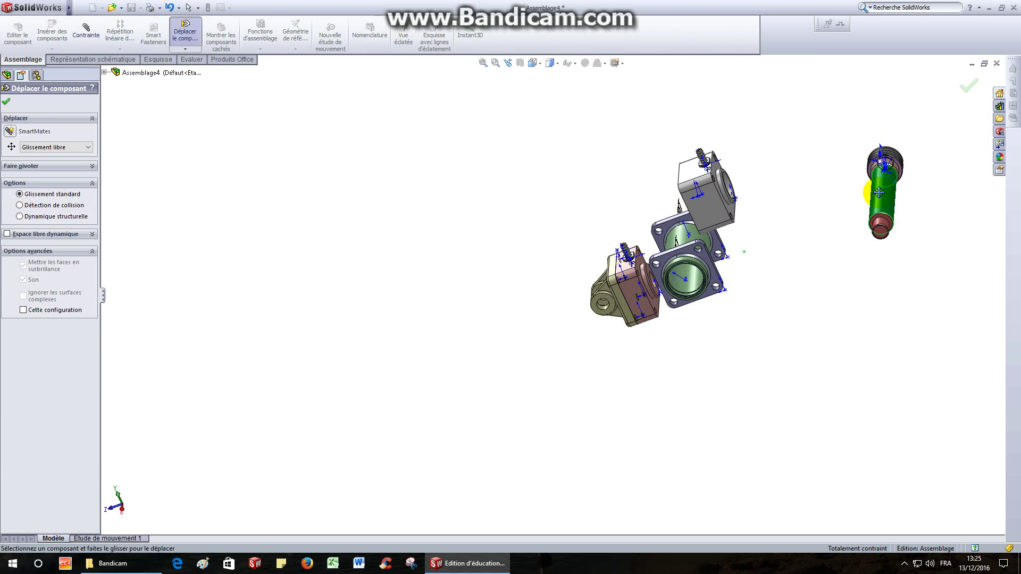
pyautogui.moveTo(723, 190); pyautogui.dragTo(807, 198)
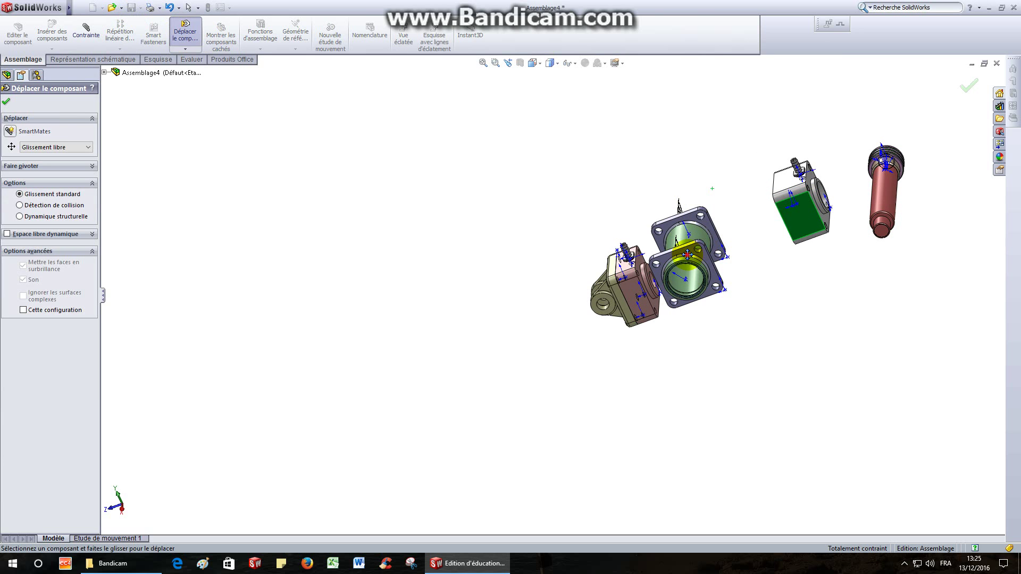
pyautogui.moveTo(688, 256); pyautogui.dragTo(732, 244)
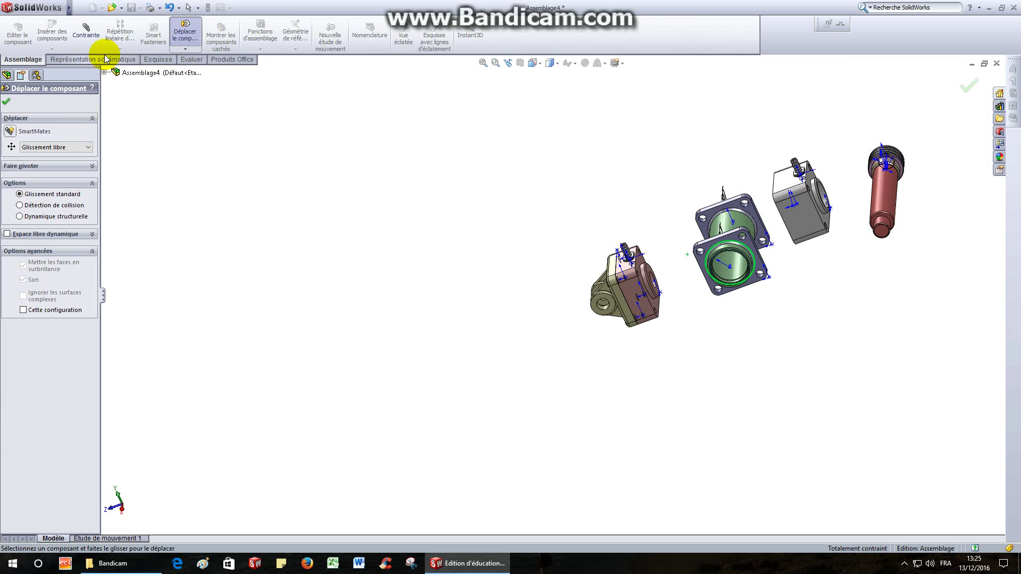
# Rotate the Cylindre+patte de fixation subassembly freely so its axis runs from the clevis base towards the cylinder head
pyautogui.click(185, 49)
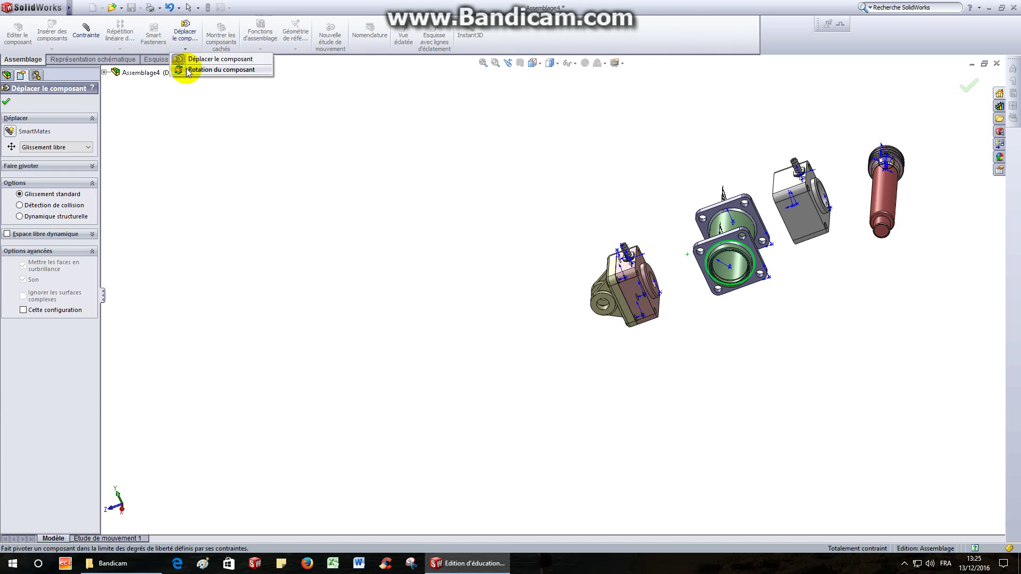
pyautogui.click(184, 68)
pyautogui.moveTo(727, 241); pyautogui.dragTo(637, 371)
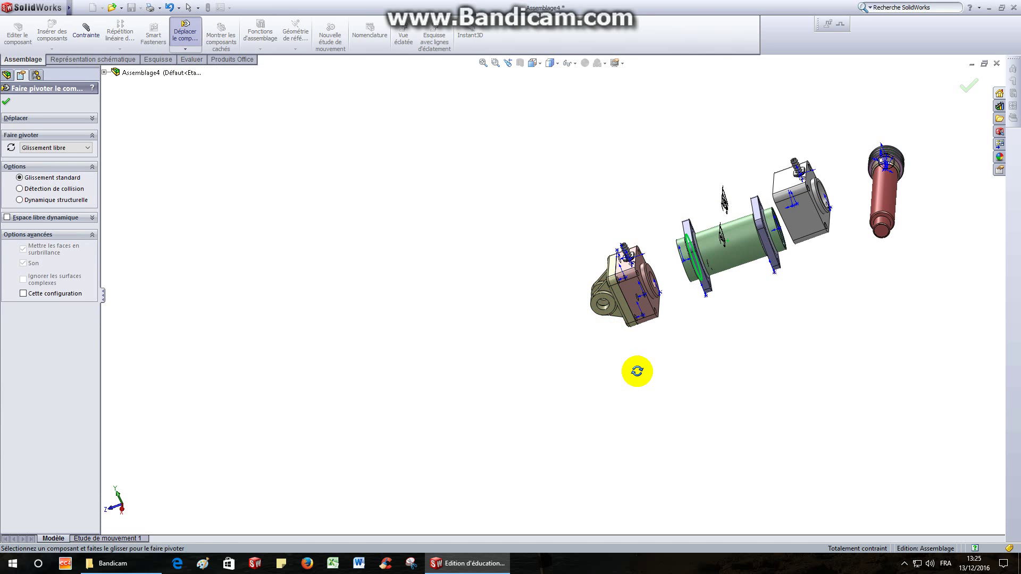
pyautogui.click(7, 102)
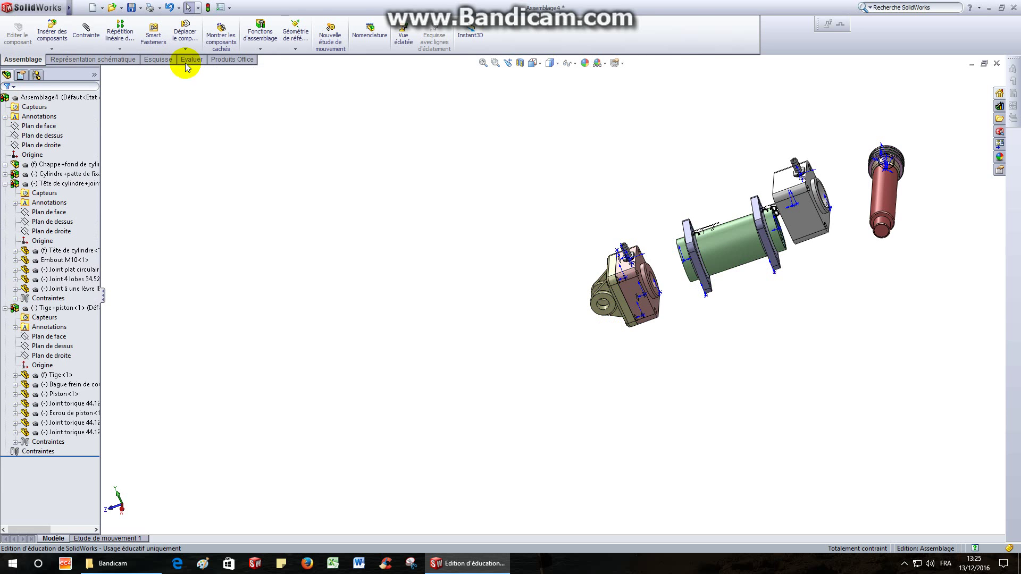
# Rotate the Tige+piston subassembly freely so its piston end faces the cylinder head and the rod points away from the clevis base
pyautogui.click(120, 49)
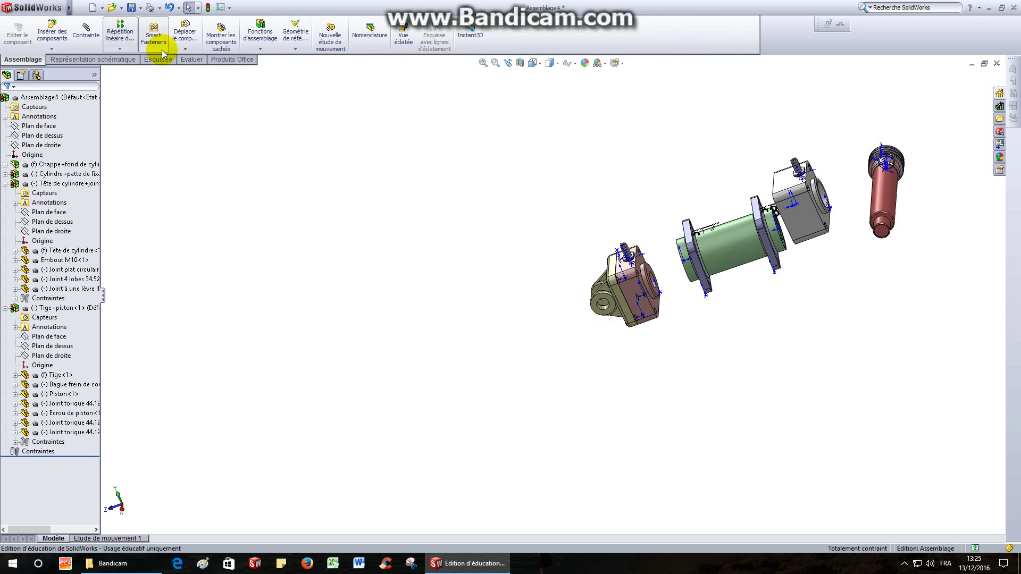
pyautogui.click(194, 50)
pyautogui.click(188, 49)
pyautogui.click(187, 49)
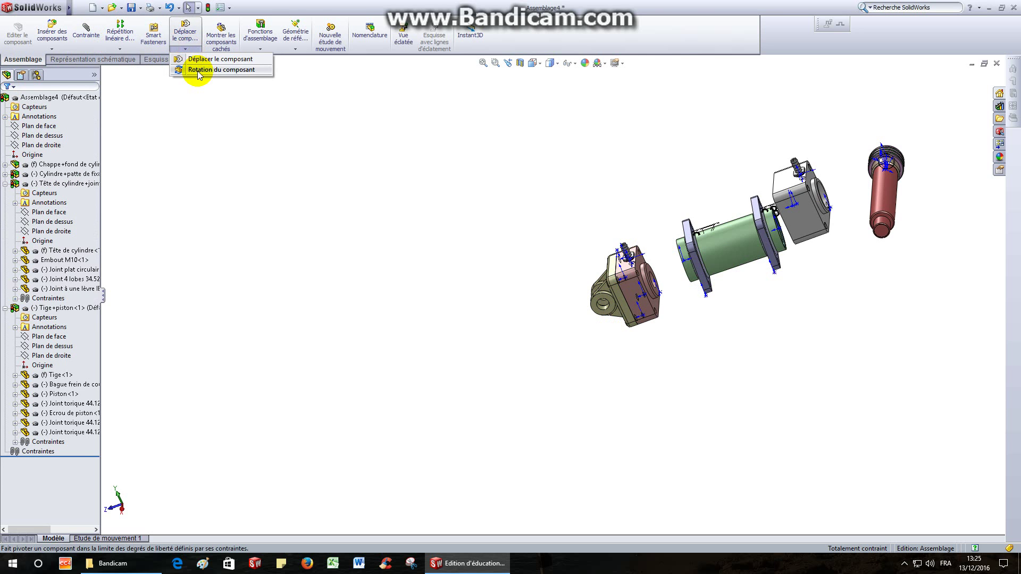
pyautogui.click(221, 70)
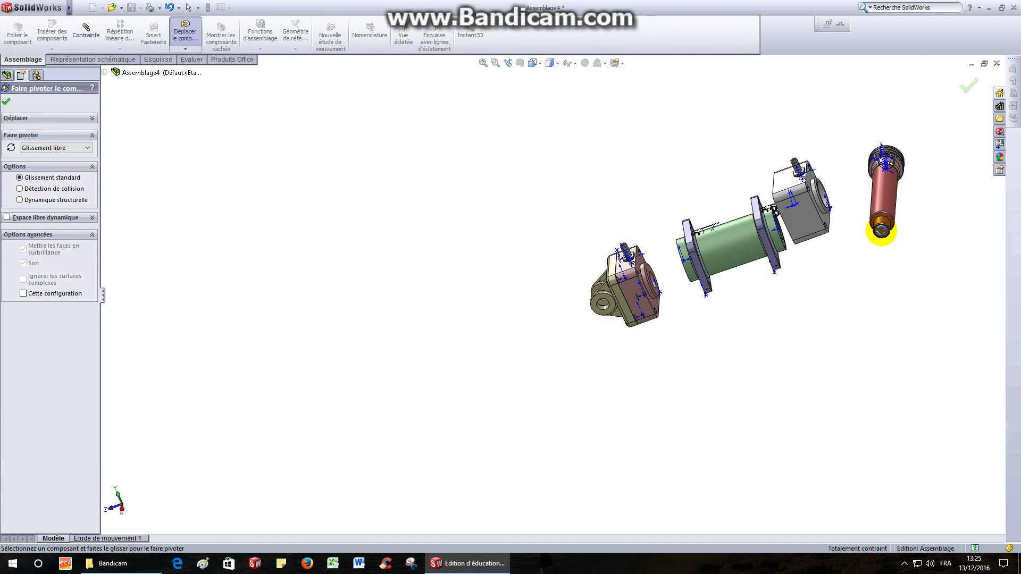
pyautogui.moveTo(891, 218); pyautogui.dragTo(941, 118)
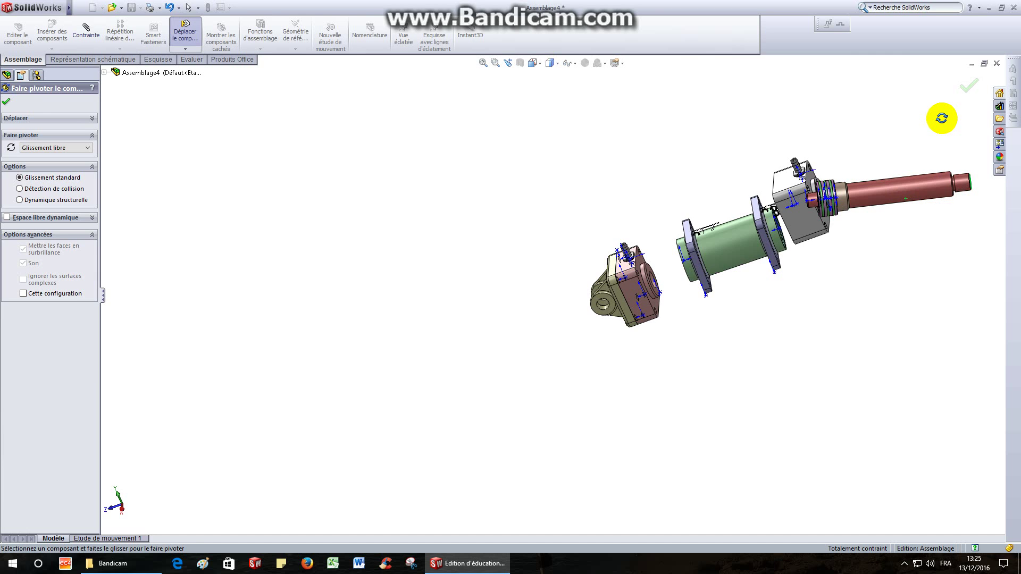
pyautogui.click(5, 102)
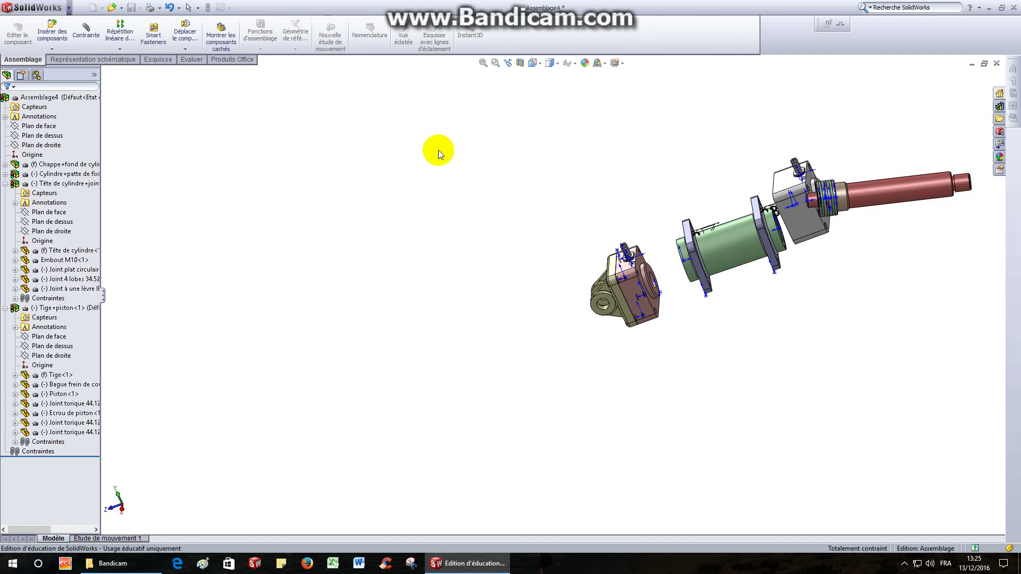
# Add a coaxial mate between the rod's cylindrical face and the central bore of the cylinder bottom
pyautogui.click(82, 36)
pyautogui.scroll(-2, 520, 157)
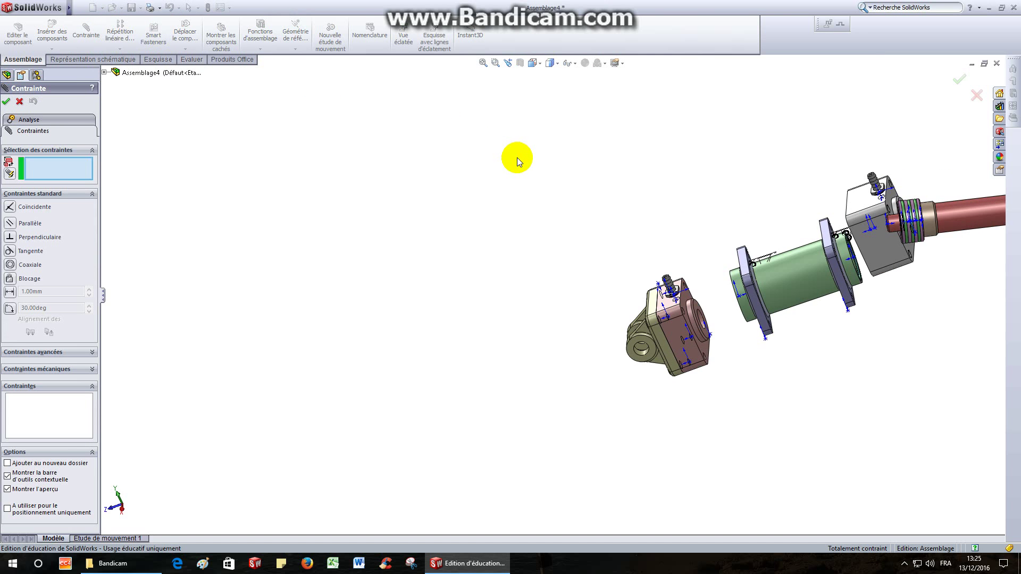
pyautogui.scroll(-2, 933, 216)
pyautogui.click(954, 229)
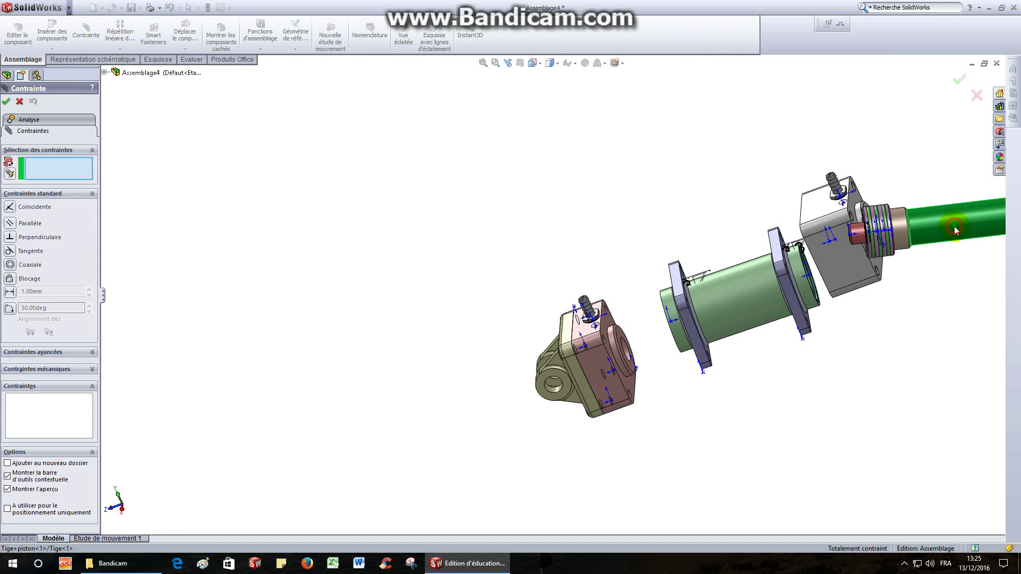
pyautogui.scroll(-4, 562, 352)
pyautogui.click(578, 342)
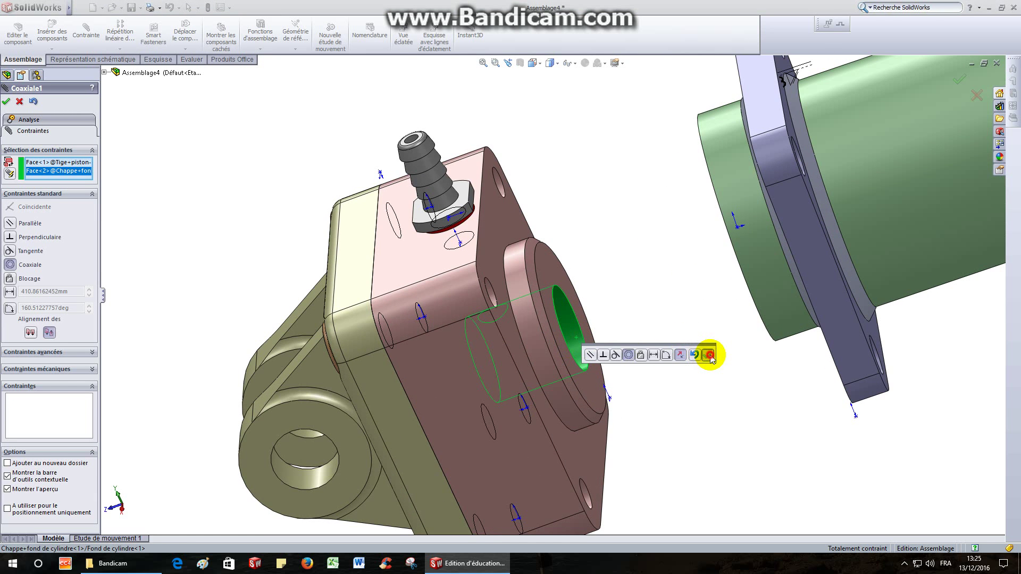
pyautogui.click(710, 355)
# Add a coincident mate between the annular end face of the cylinder bottom's boss and the piston's end face
pyautogui.scroll(6, 712, 351)
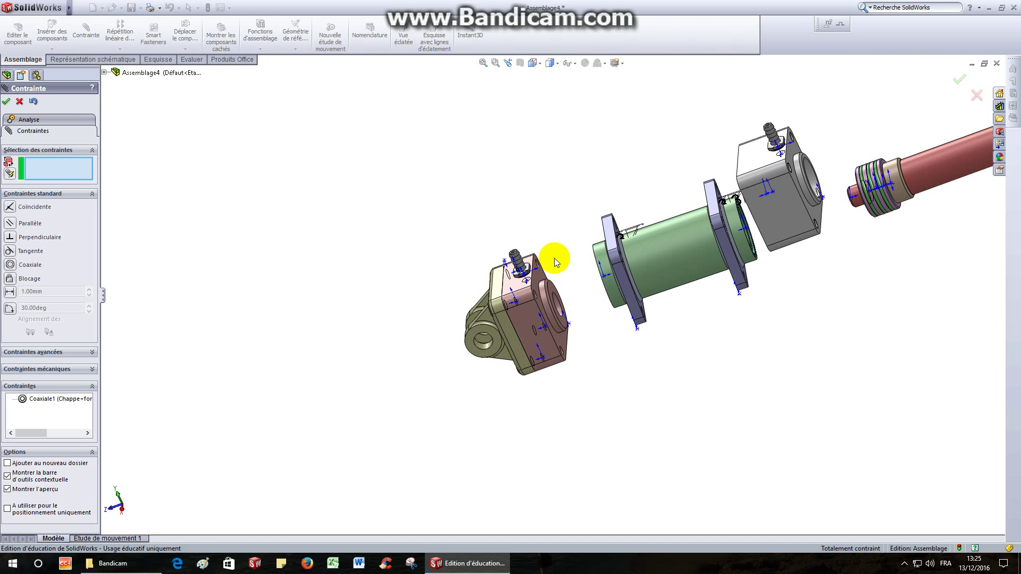
pyautogui.scroll(-4, 554, 257)
pyautogui.click(543, 319)
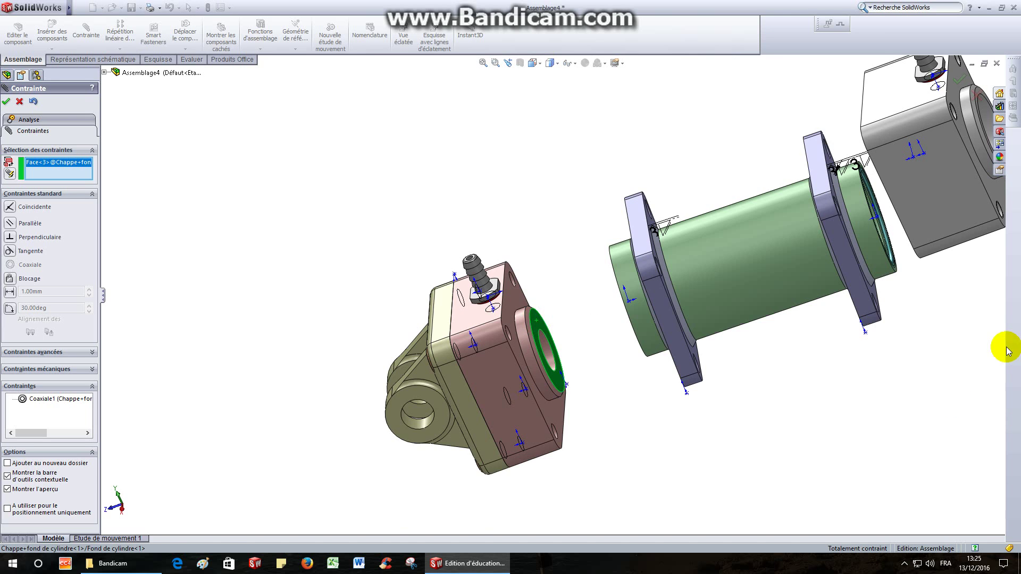
pyautogui.scroll(2, 942, 265)
pyautogui.moveTo(941, 265); pyautogui.dragTo(1012, 228, button='middle')
pyautogui.scroll(-5, 834, 198)
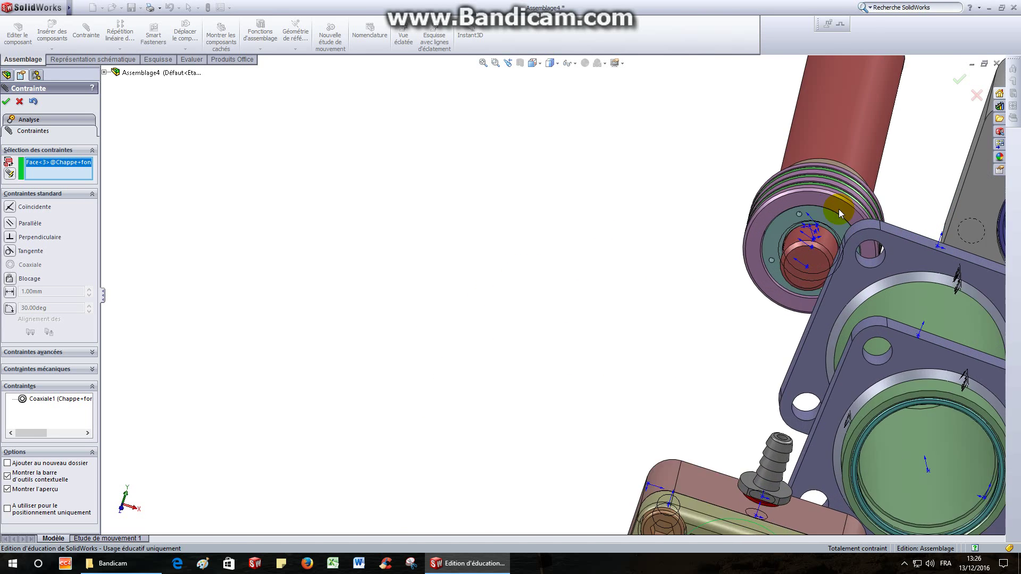
pyautogui.scroll(-2, 769, 208)
pyautogui.click(767, 209)
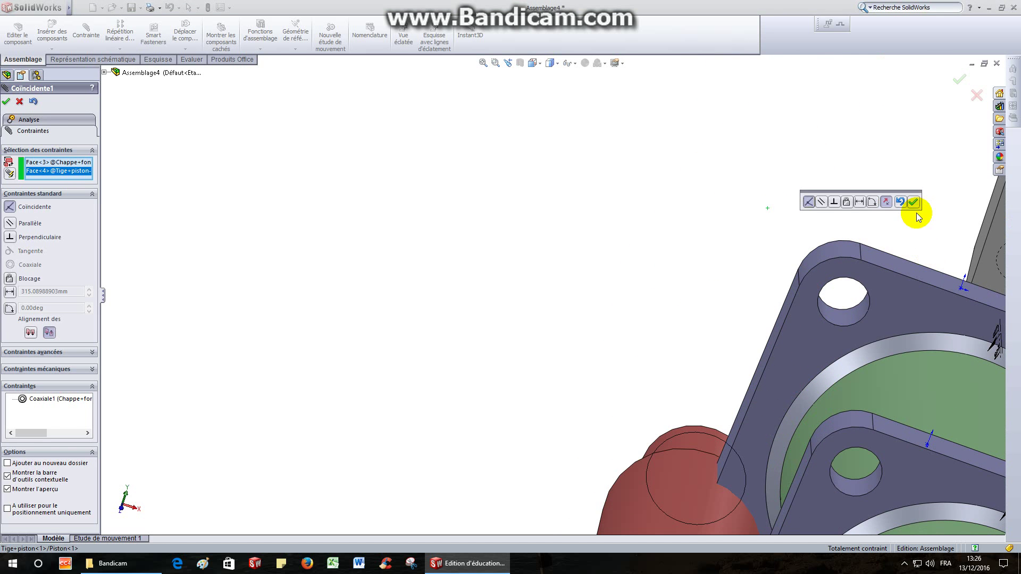
pyautogui.click(913, 202)
# Examine how the piston sits against the cylinder bottom in the front, left and isometric views
pyautogui.scroll(4, 742, 298)
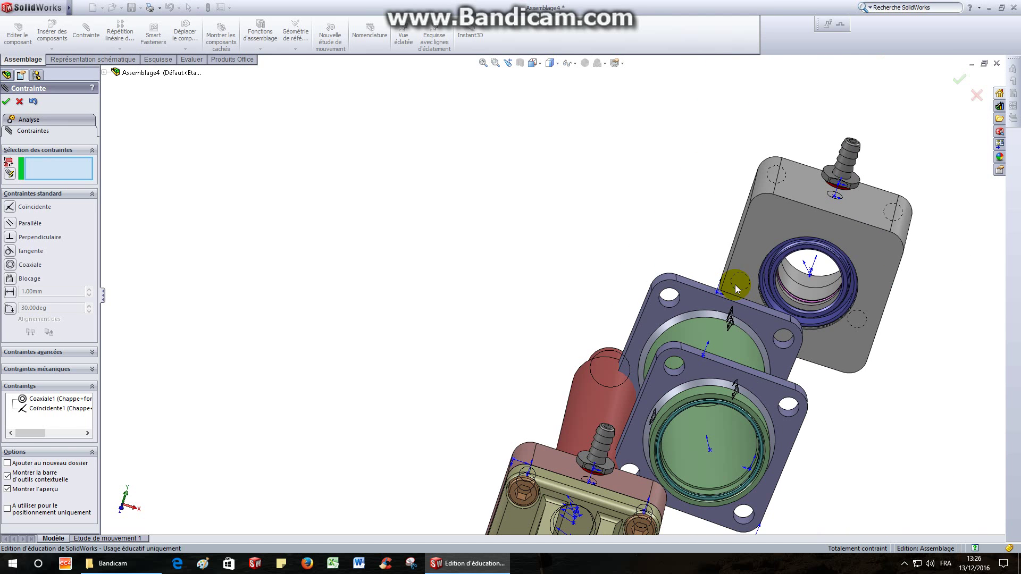
pyautogui.click(532, 63)
pyautogui.click(547, 91)
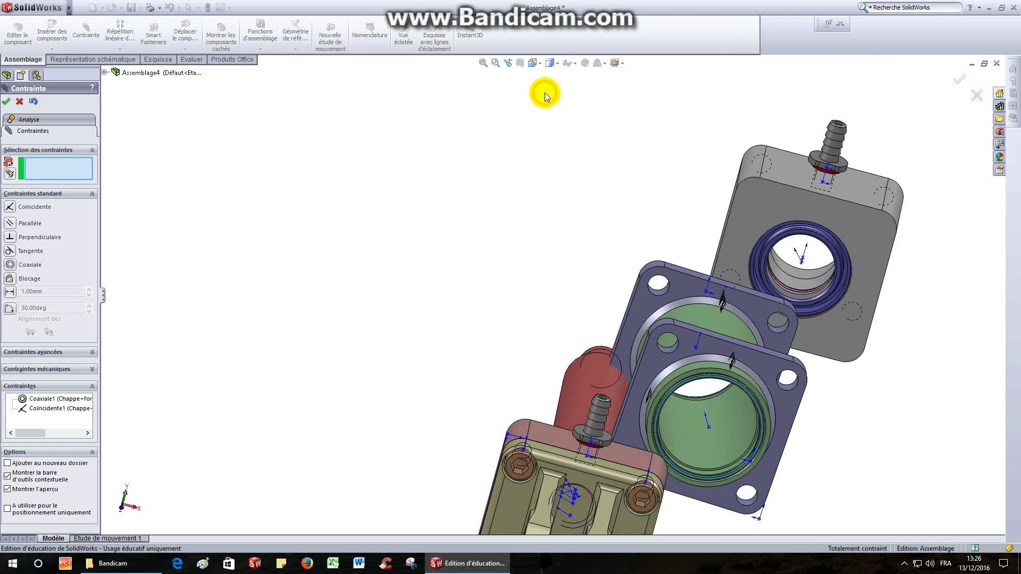
pyautogui.click(532, 63)
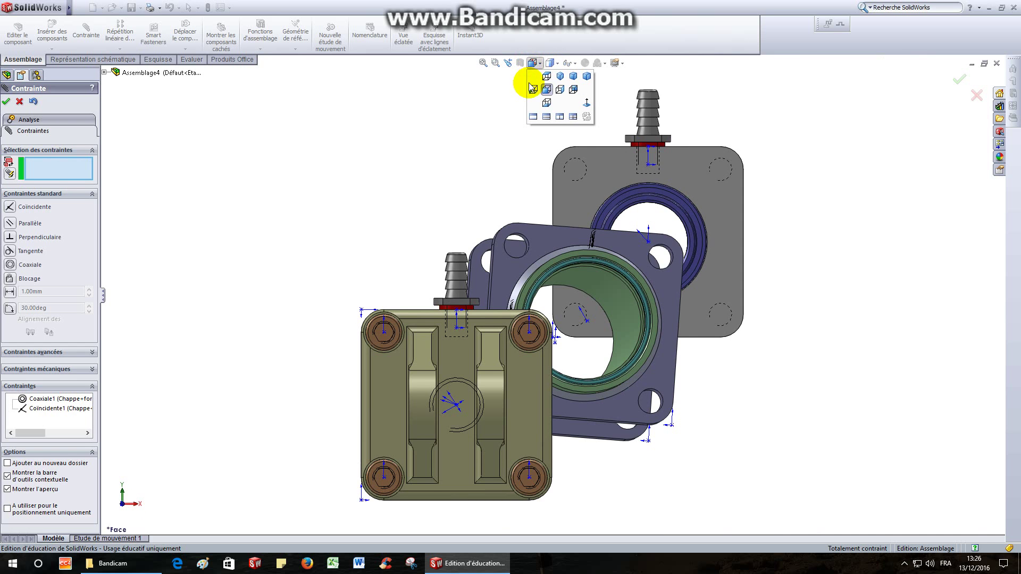
pyautogui.click(534, 90)
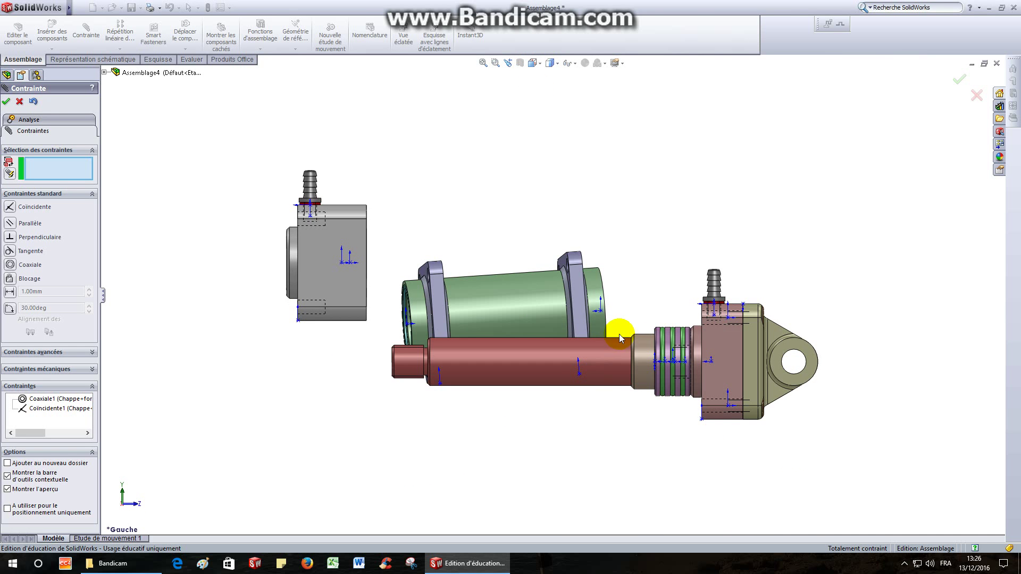
pyautogui.scroll(-5, 619, 334)
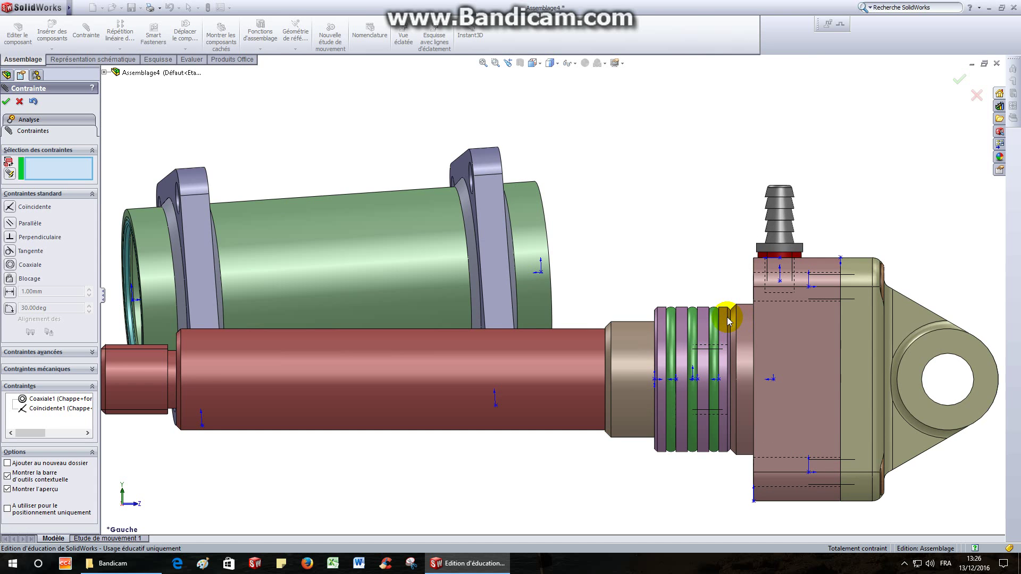
pyautogui.scroll(2, 725, 319)
pyautogui.click(532, 63)
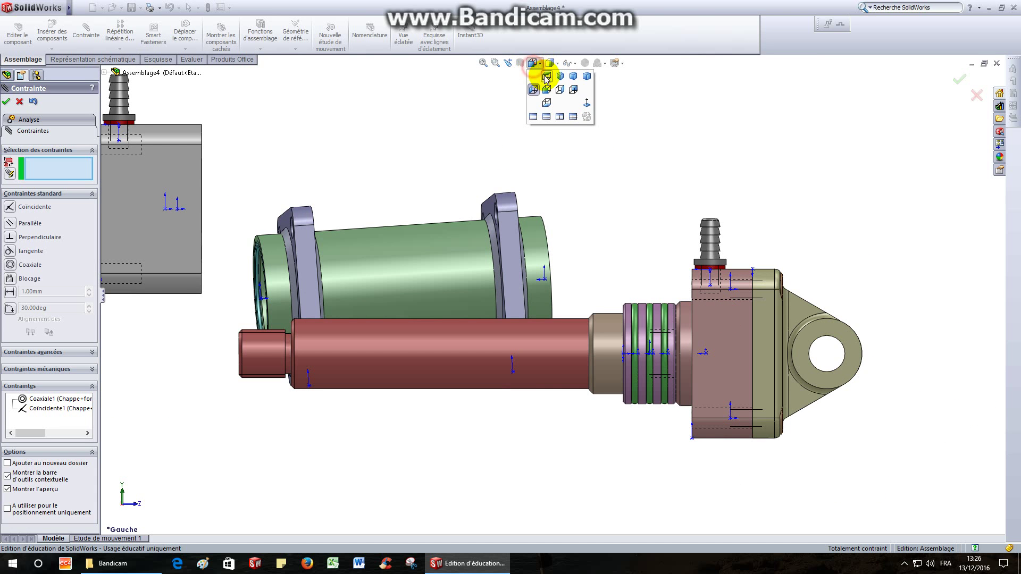
pyautogui.click(559, 77)
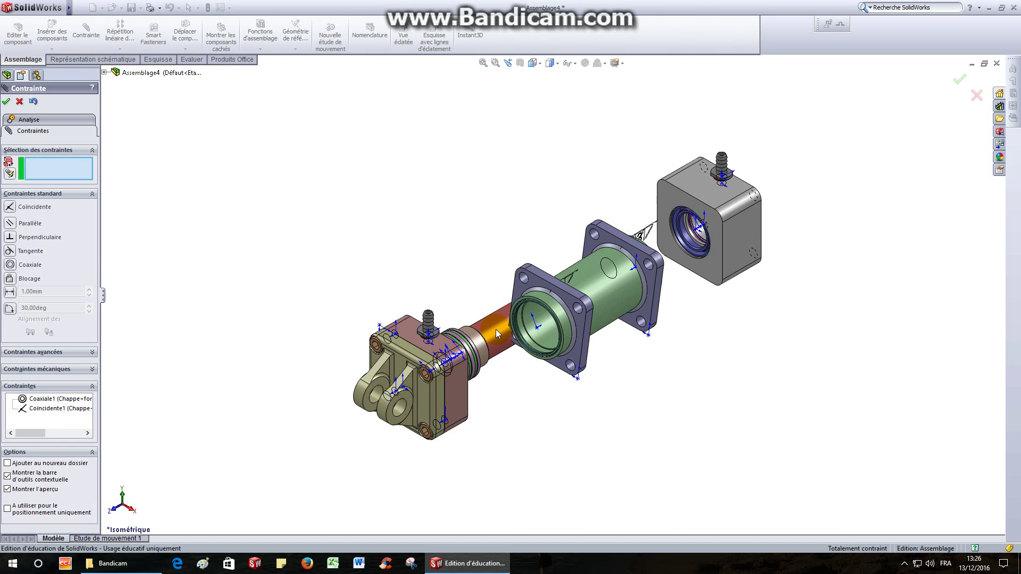
# Add a coaxial mate between the rod's cylindrical face and the inner bore of the cylinder
pyautogui.click(494, 332)
pyautogui.click(549, 339)
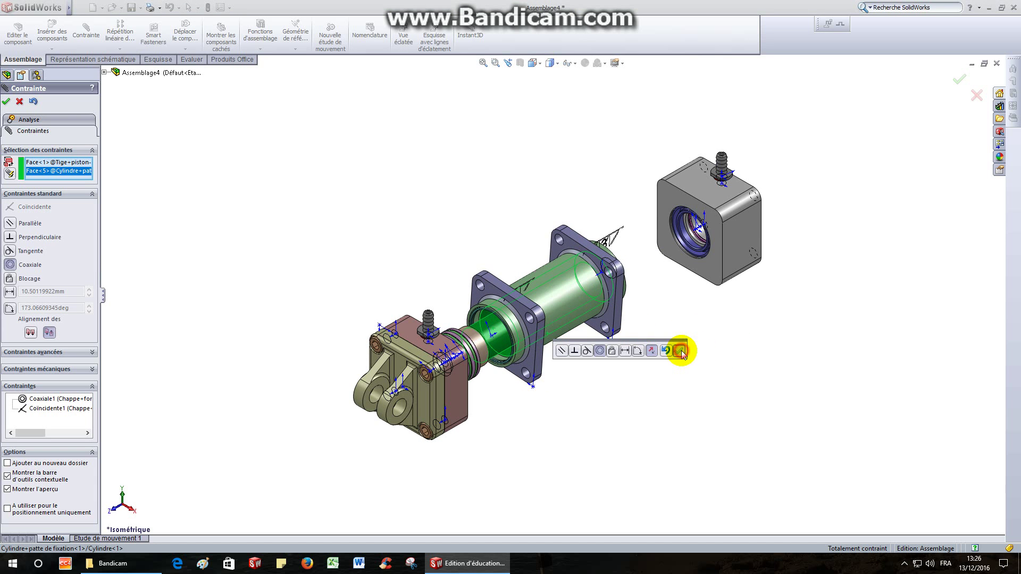
pyautogui.click(681, 350)
# Add a coincident mate between the cylinder's near end face and the flat face of the cylinder bottom around its boss
pyautogui.scroll(-8, 489, 313)
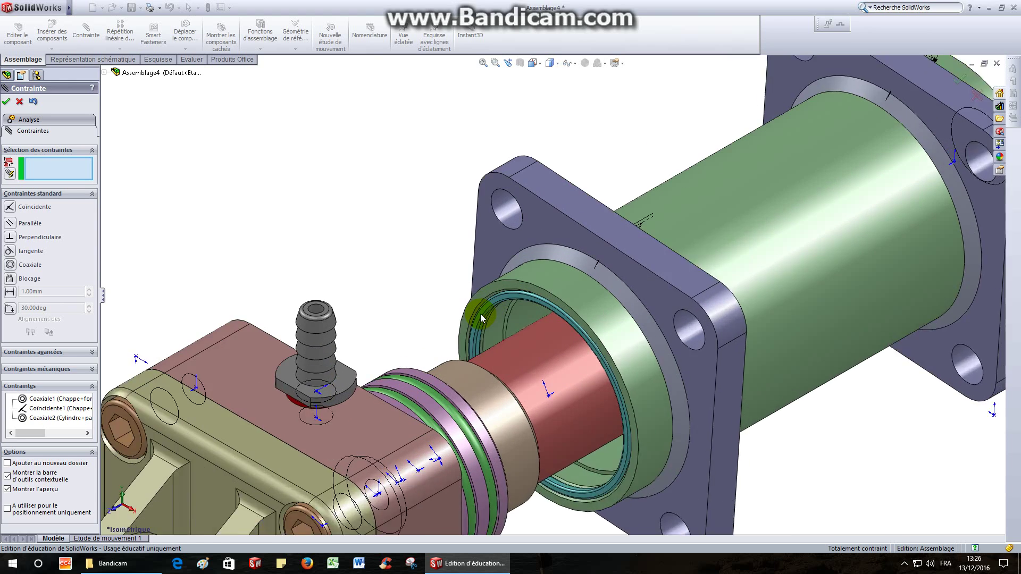
pyautogui.click(479, 298)
pyautogui.scroll(5, 479, 298)
pyautogui.moveTo(479, 298); pyautogui.dragTo(470, 333, button='middle')
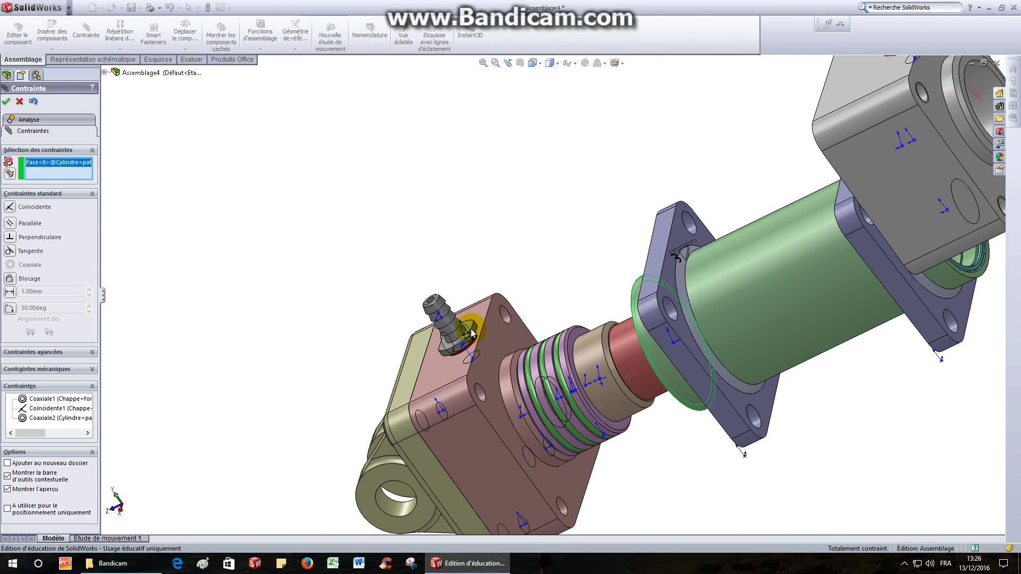
pyautogui.click(497, 341)
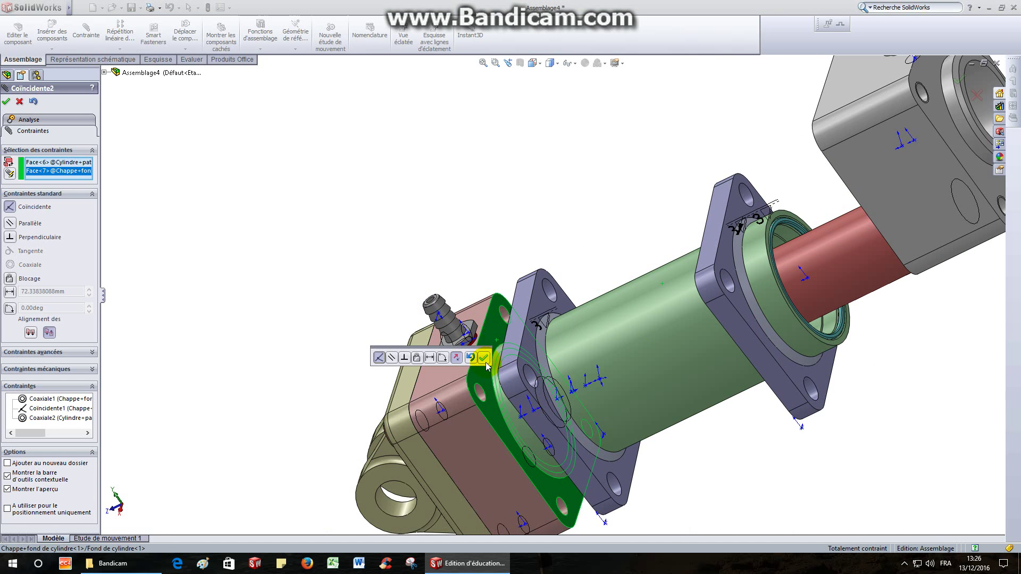
pyautogui.click(485, 358)
# Make the upper edge face of the nearest mounting plate coincident with the cylinder bottom's upper face, and finish mating
pyautogui.click(525, 306)
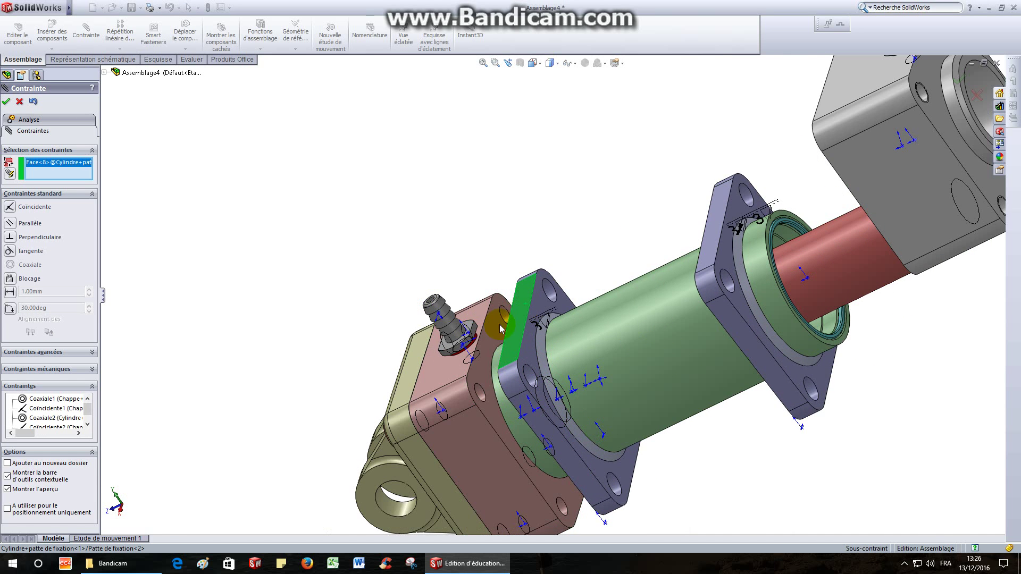
pyautogui.click(436, 378)
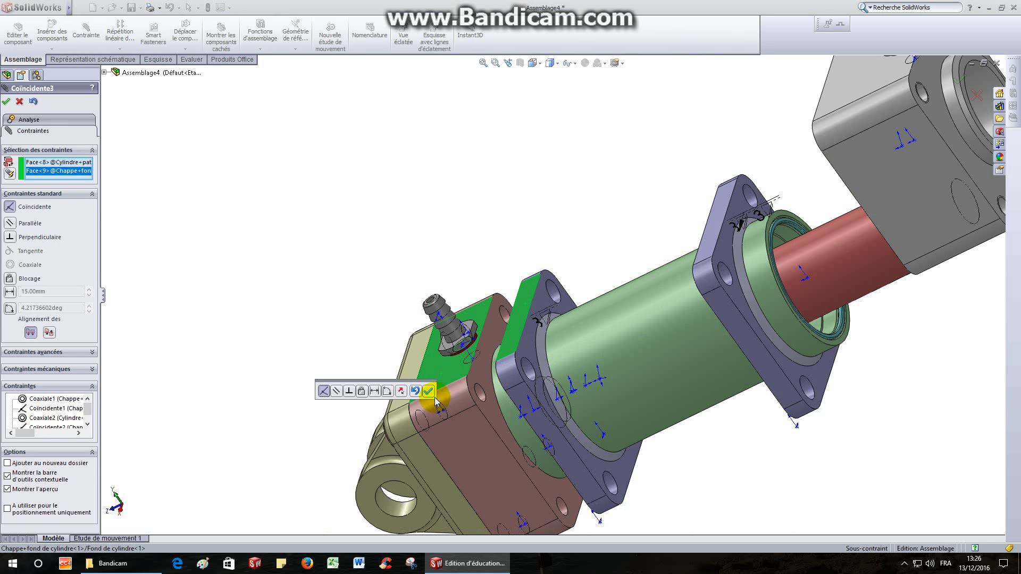
pyautogui.click(428, 393)
pyautogui.scroll(5, 736, 319)
pyautogui.moveTo(718, 284); pyautogui.dragTo(796, 235, button='middle')
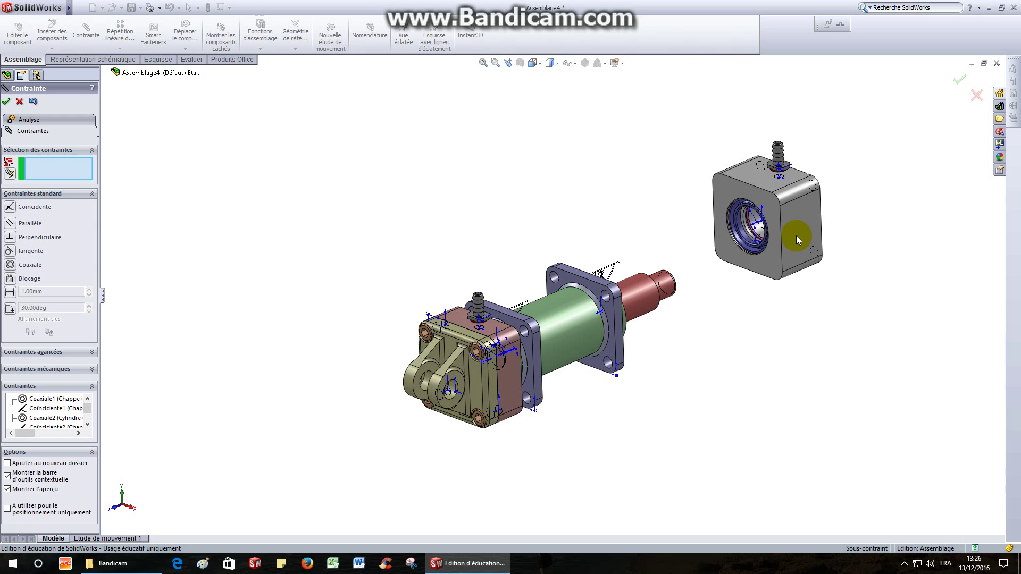
pyautogui.click(6, 101)
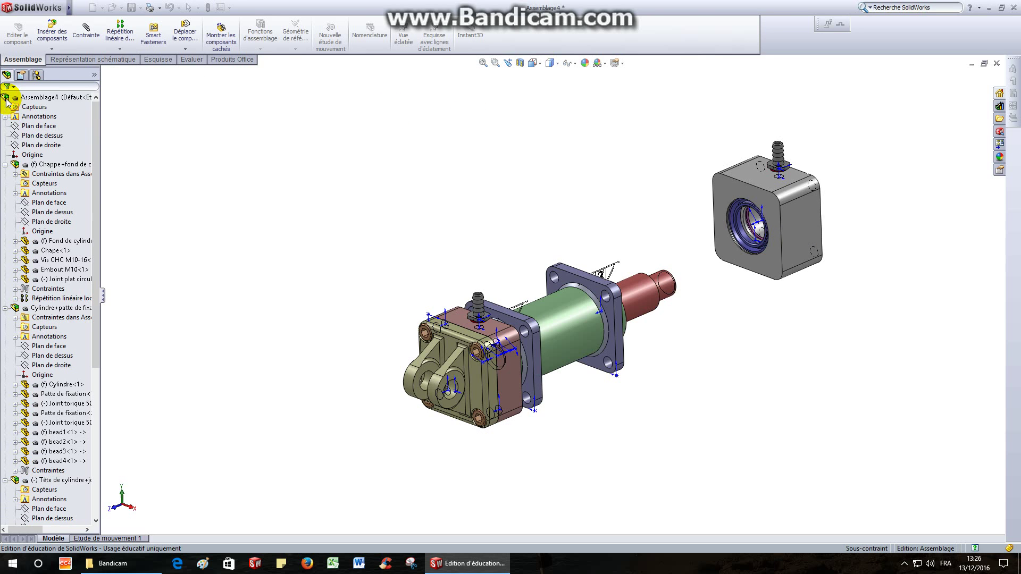
# Rotate the Tête de cylindre+joint subassembly freely so its bossed side turns towards the cylinder
pyautogui.click(186, 49)
pyautogui.click(199, 80)
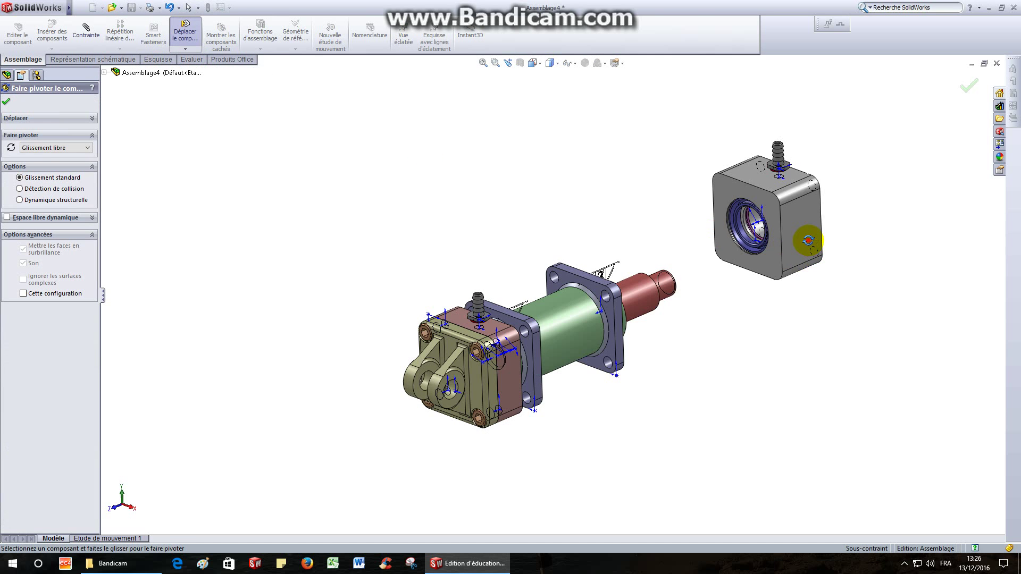
pyautogui.moveTo(808, 240); pyautogui.dragTo(532, 324)
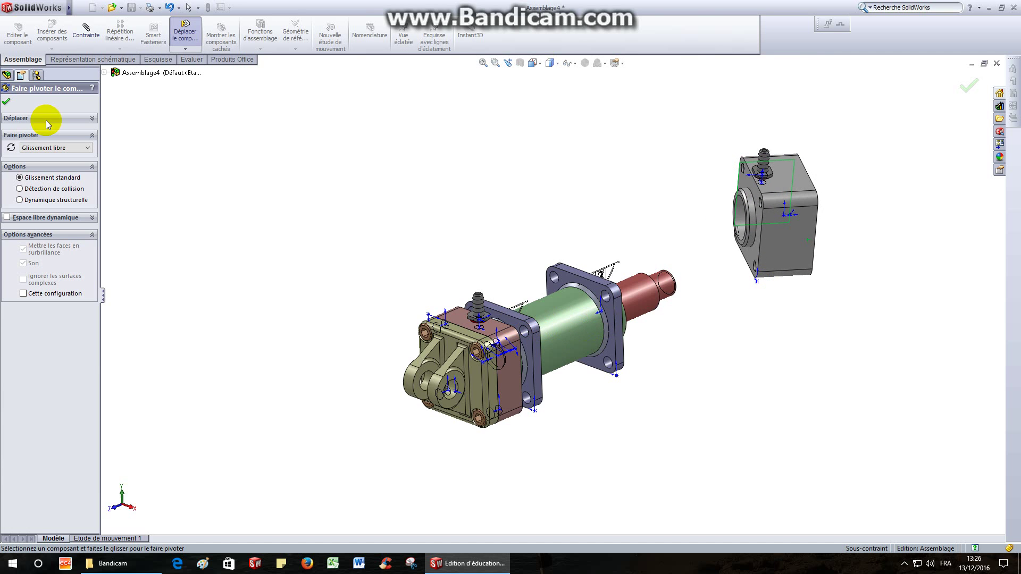
pyautogui.click(8, 103)
# Add a coaxial mate between the rod's cylindrical face and the central bore of the cylinder head
pyautogui.click(444, 158)
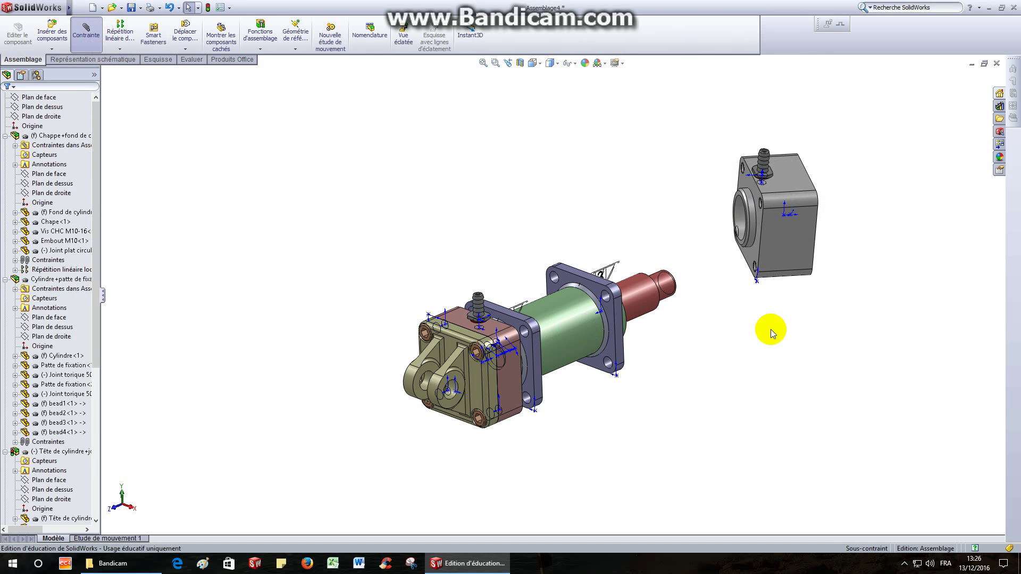
pyautogui.click(664, 294)
pyautogui.scroll(-3, 746, 219)
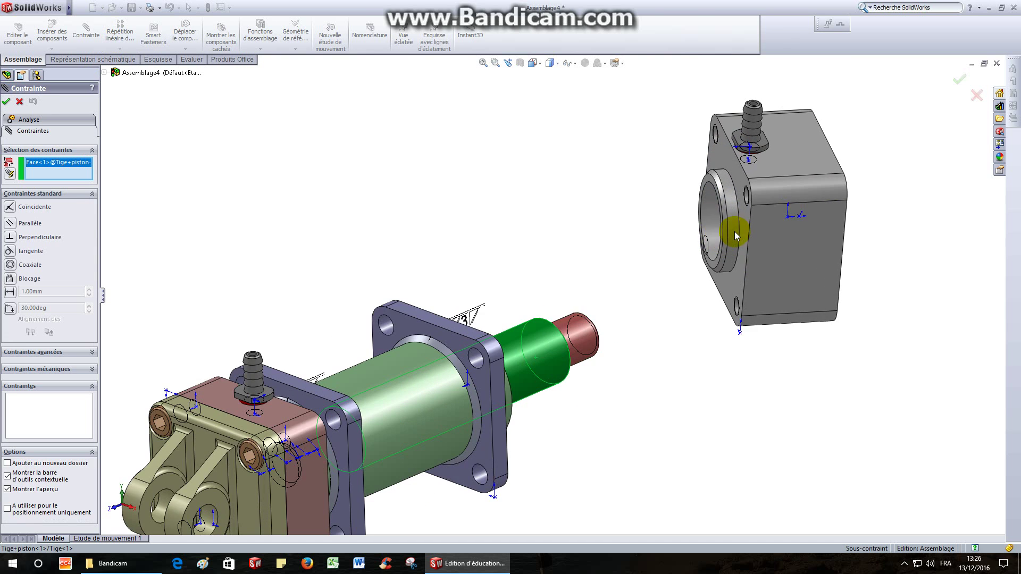
pyautogui.click(711, 223)
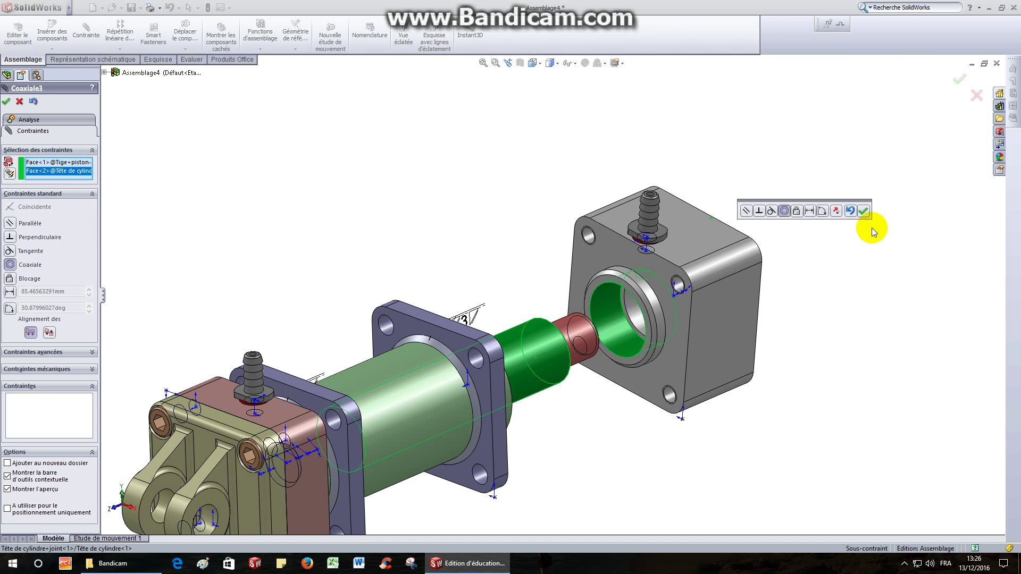
pyautogui.click(865, 212)
# Add a coincident mate between the cylinder's free end face and the flat face of the cylinder head around its boss
pyautogui.scroll(3, 556, 303)
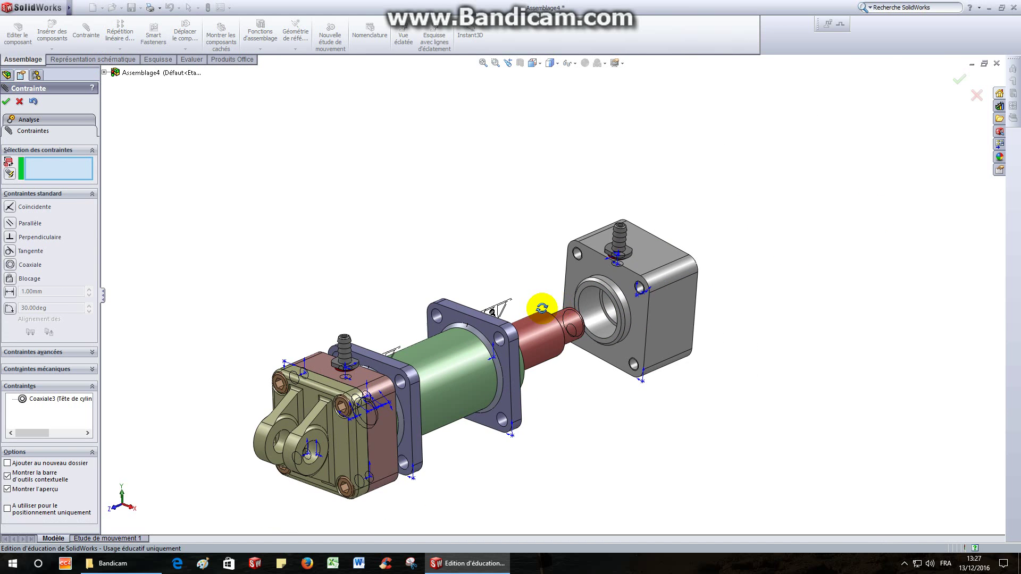
pyautogui.moveTo(542, 310); pyautogui.dragTo(467, 342, button='middle')
pyautogui.scroll(-6, 515, 329)
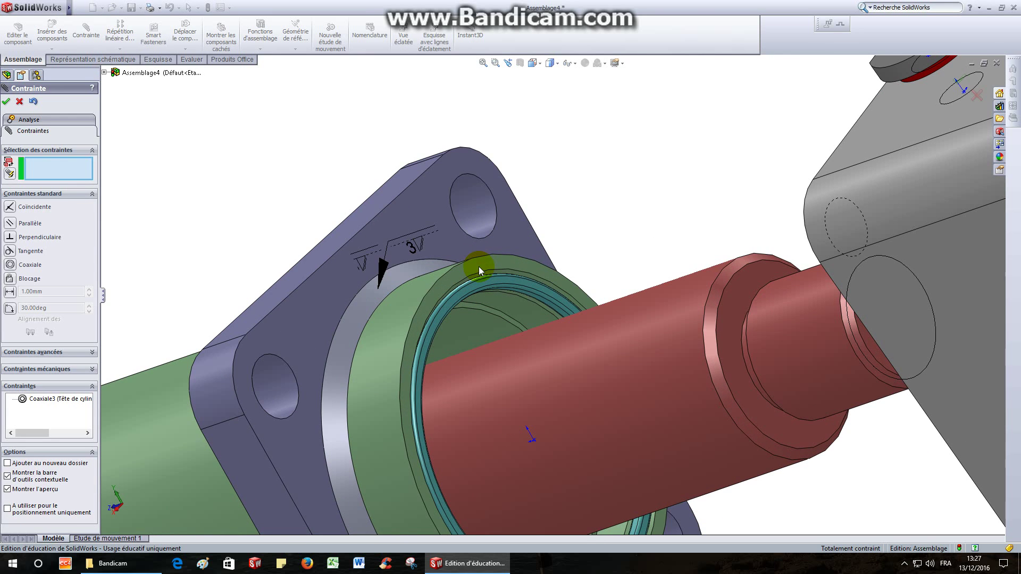
pyautogui.click(479, 267)
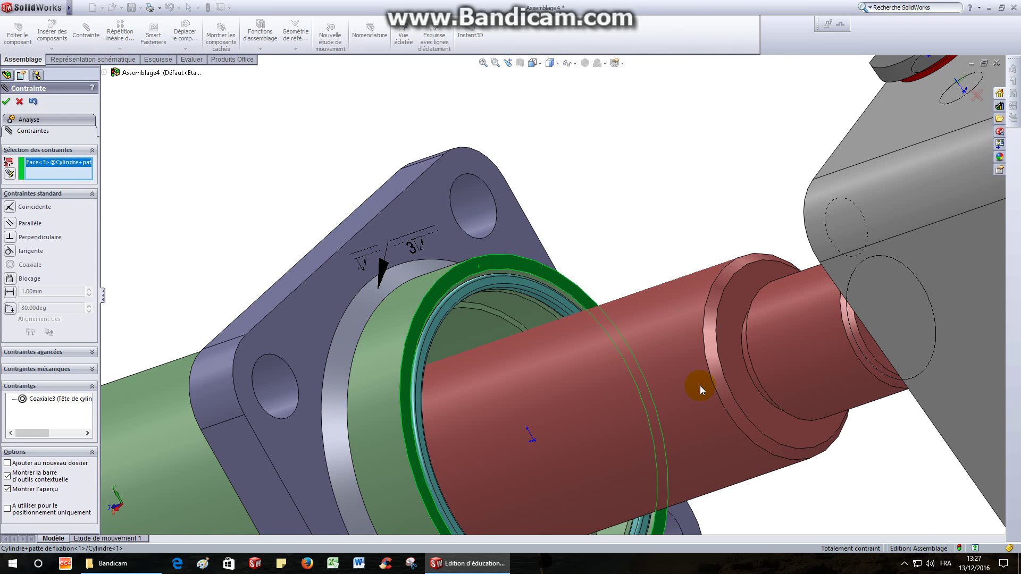
pyautogui.scroll(6, 700, 385)
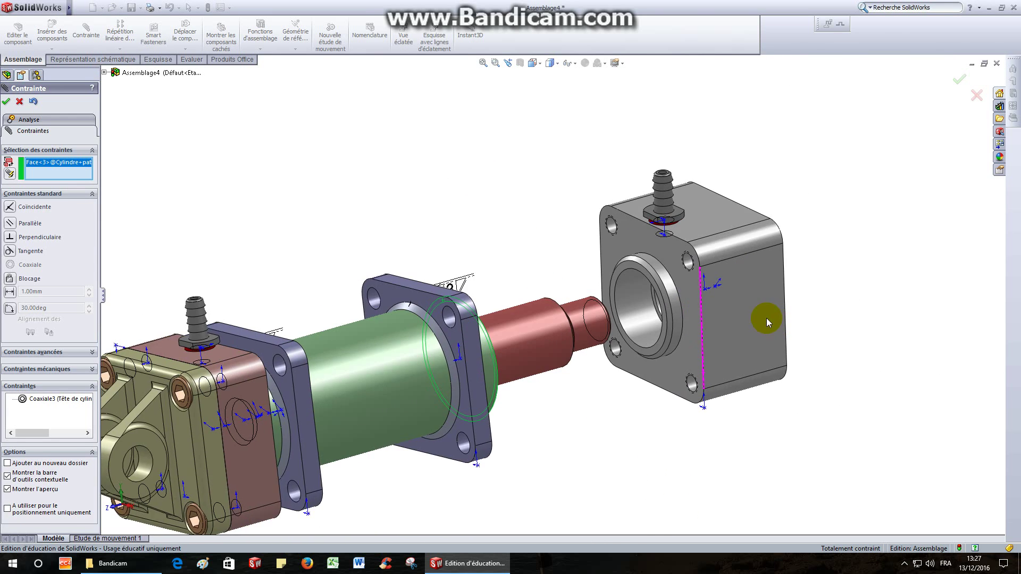
pyautogui.click(646, 245)
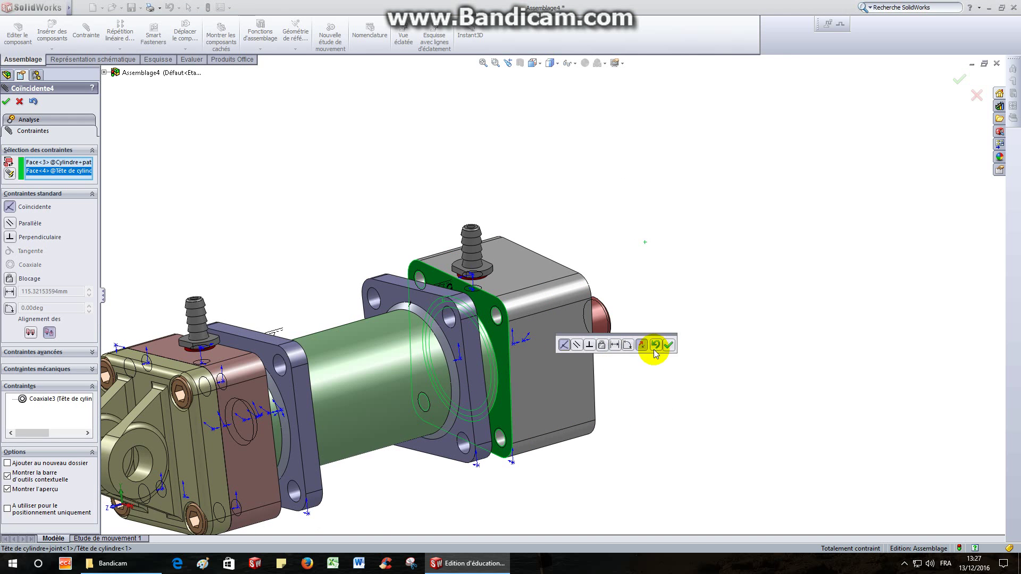
pyautogui.click(669, 346)
# Make the cylinder head's upper face coincident with the upper edge face of the neighbouring mounting plate, and finish mating
pyautogui.click(513, 269)
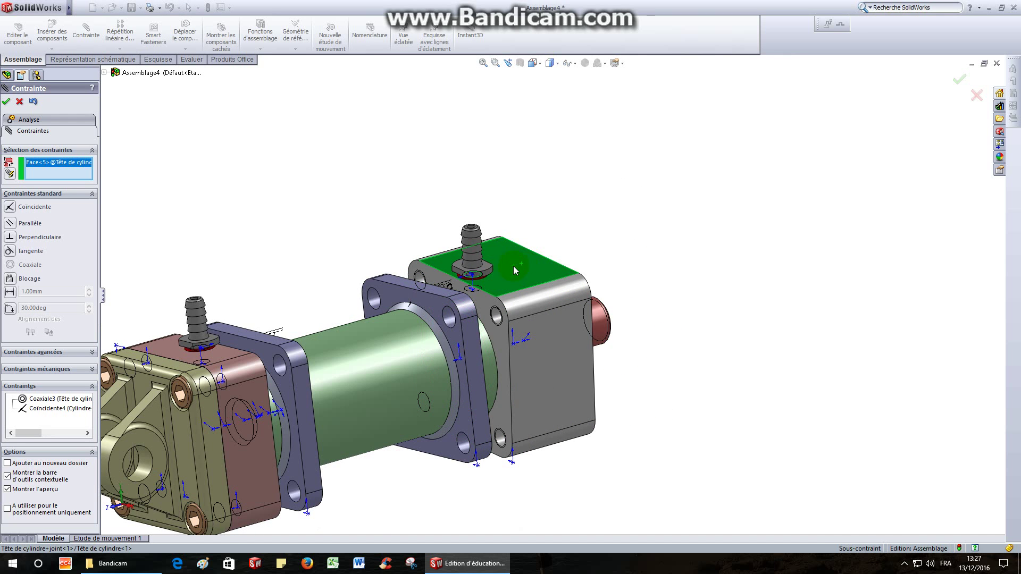
pyautogui.click(411, 279)
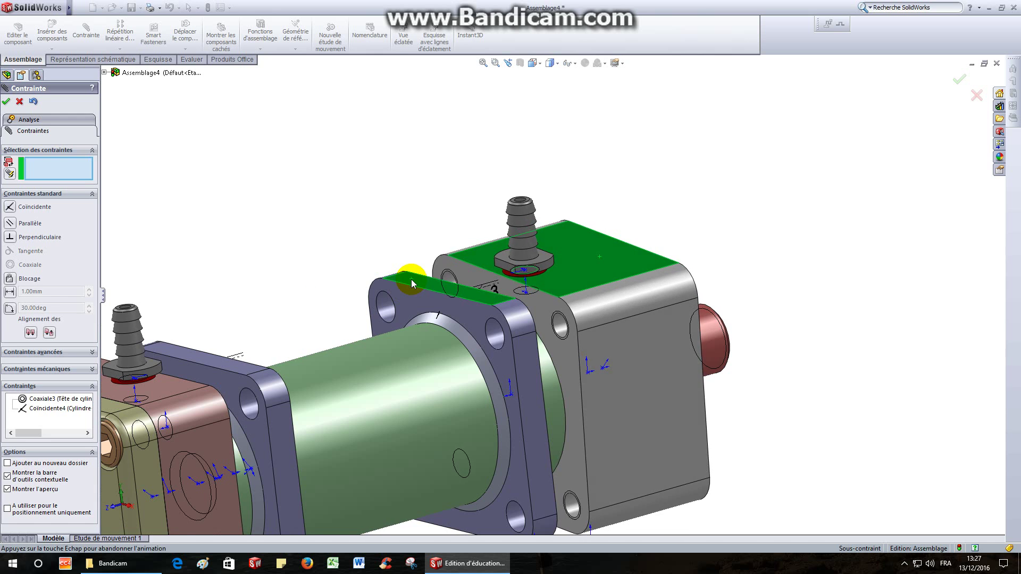
pyautogui.scroll(-2, 411, 279)
pyautogui.click(400, 267)
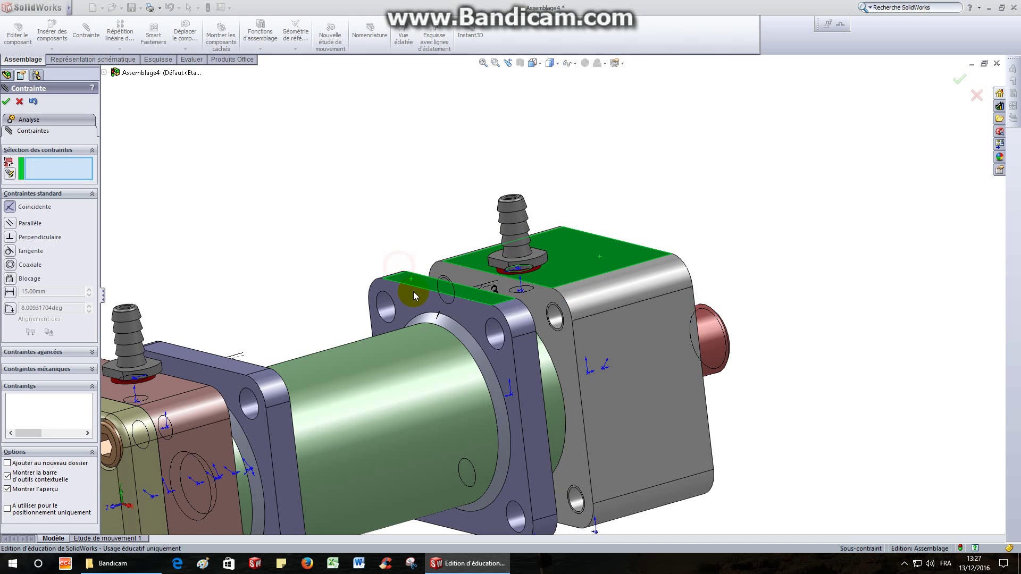
pyautogui.scroll(3, 423, 290)
pyautogui.moveTo(424, 289); pyautogui.dragTo(360, 326, button='middle')
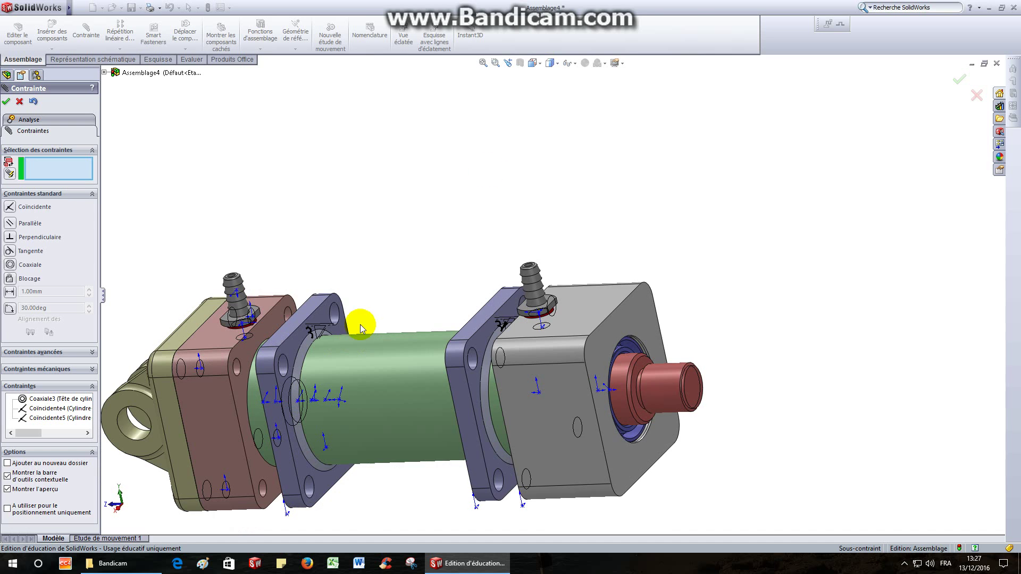
pyautogui.click(534, 65)
pyautogui.click(556, 79)
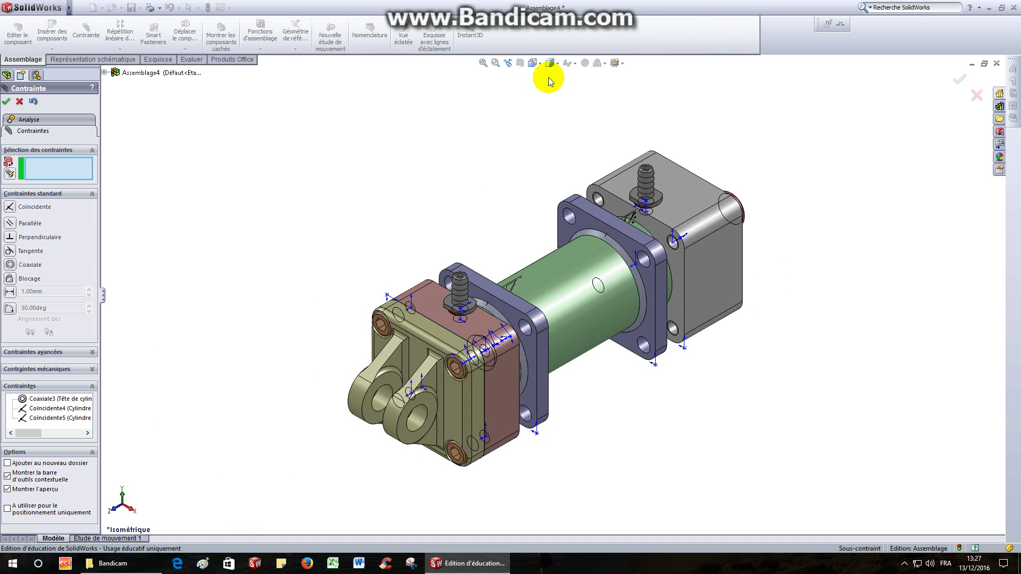
pyautogui.click(7, 102)
# Insert two Vis CHC M10-40 screws from the Vérin hydraulique folder and place them separately in free space above the cylinder
pyautogui.click(48, 33)
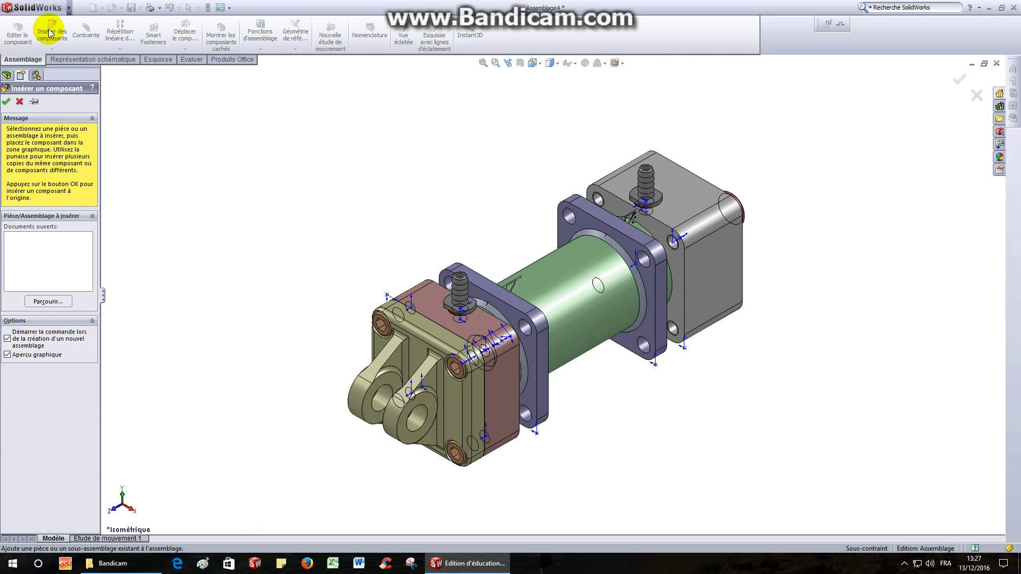
pyautogui.click(41, 297)
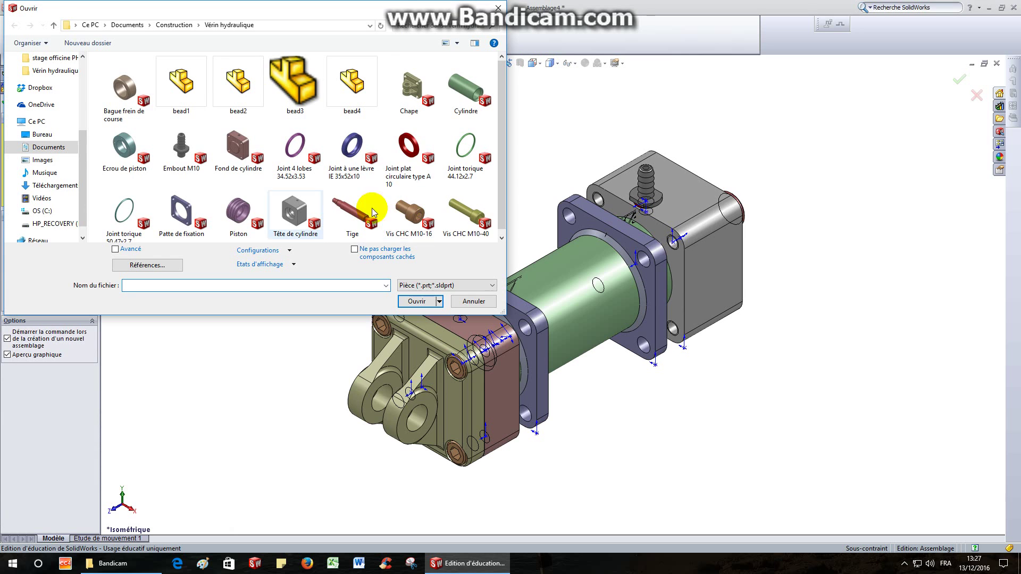
pyautogui.doubleClick(477, 215)
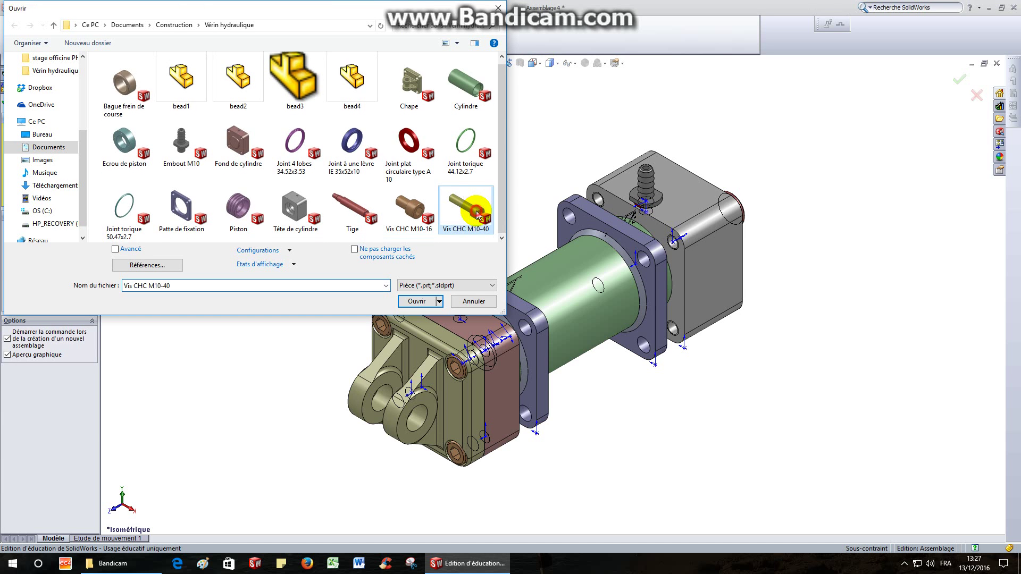
pyautogui.click(488, 169)
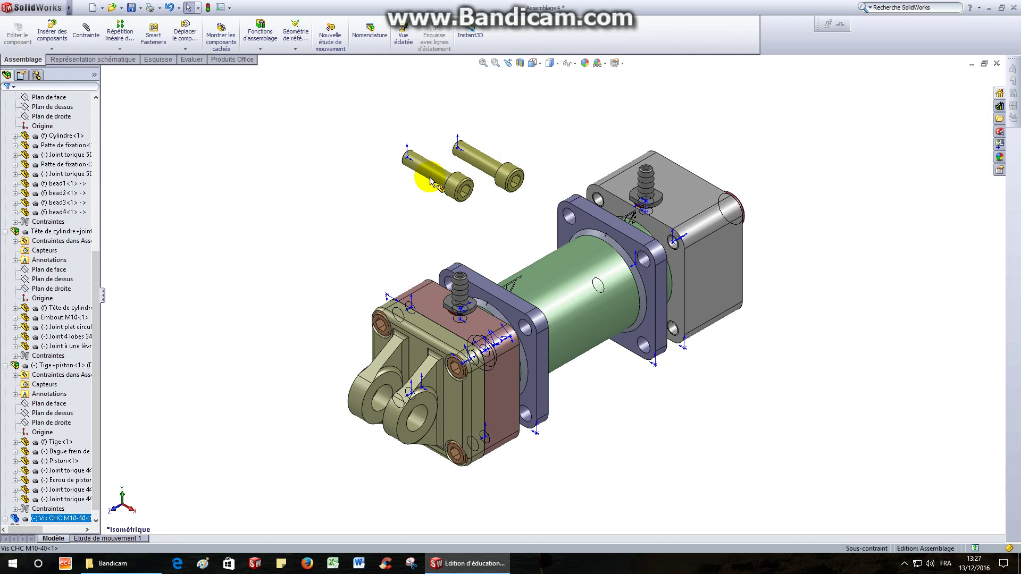
pyautogui.click(409, 191)
pyautogui.moveTo(408, 189); pyautogui.dragTo(403, 196)
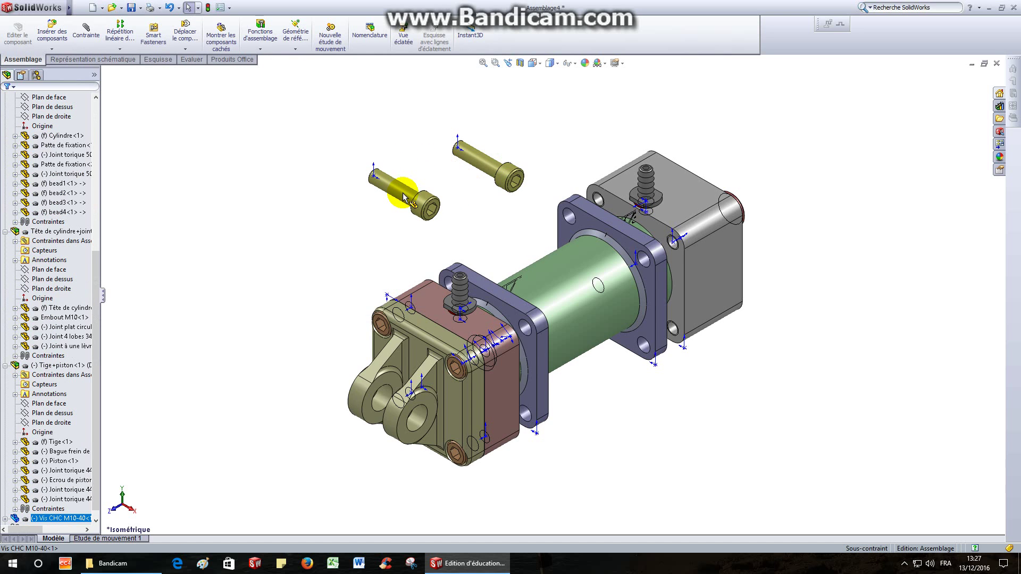
pyautogui.click(423, 160)
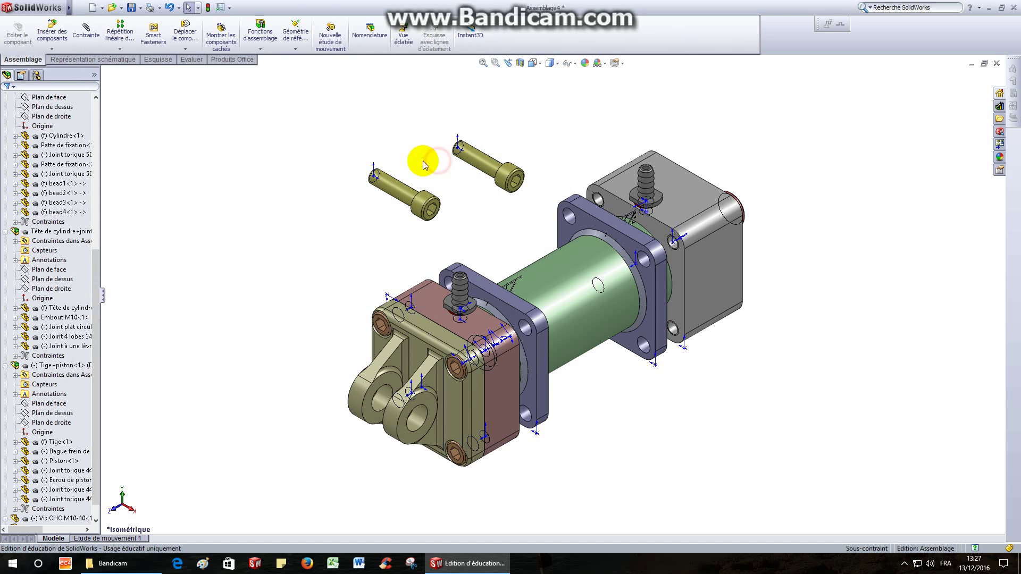
# Add a coaxial mate between one screw's shank and the upper rear hole of the mounting plate beside the cylinder head
pyautogui.click(94, 35)
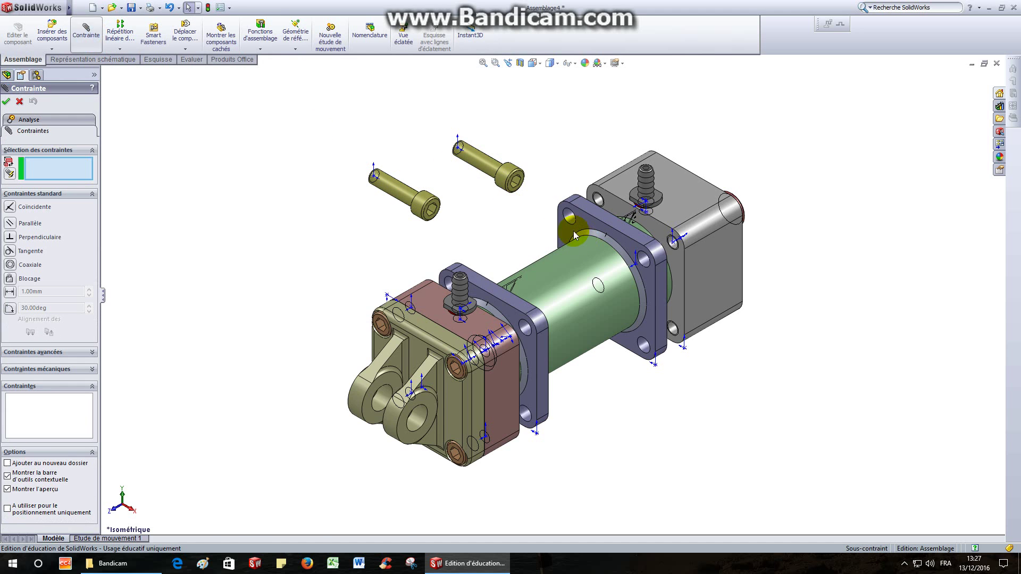
pyautogui.scroll(4, 548, 206)
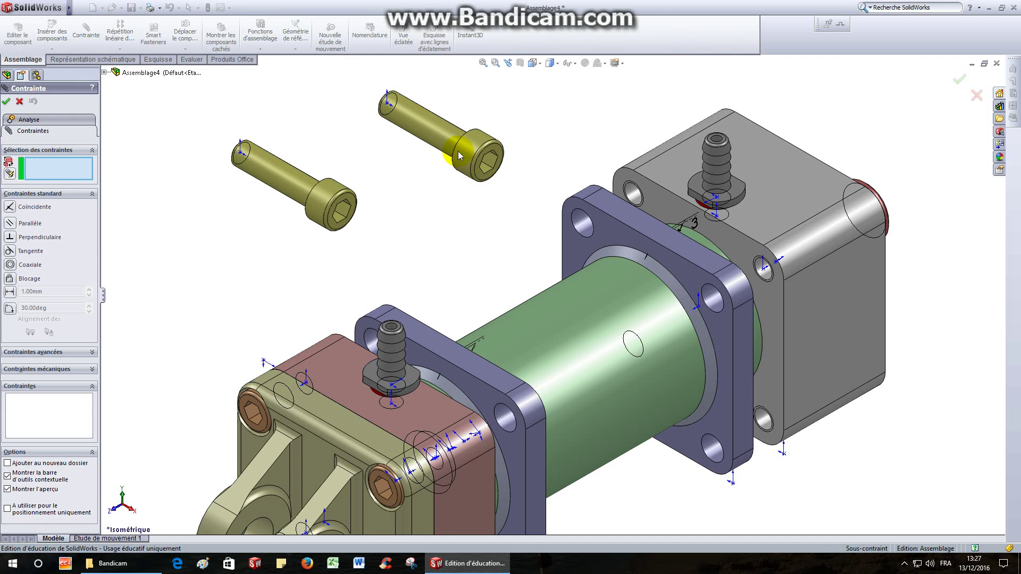
pyautogui.click(425, 122)
pyautogui.click(580, 228)
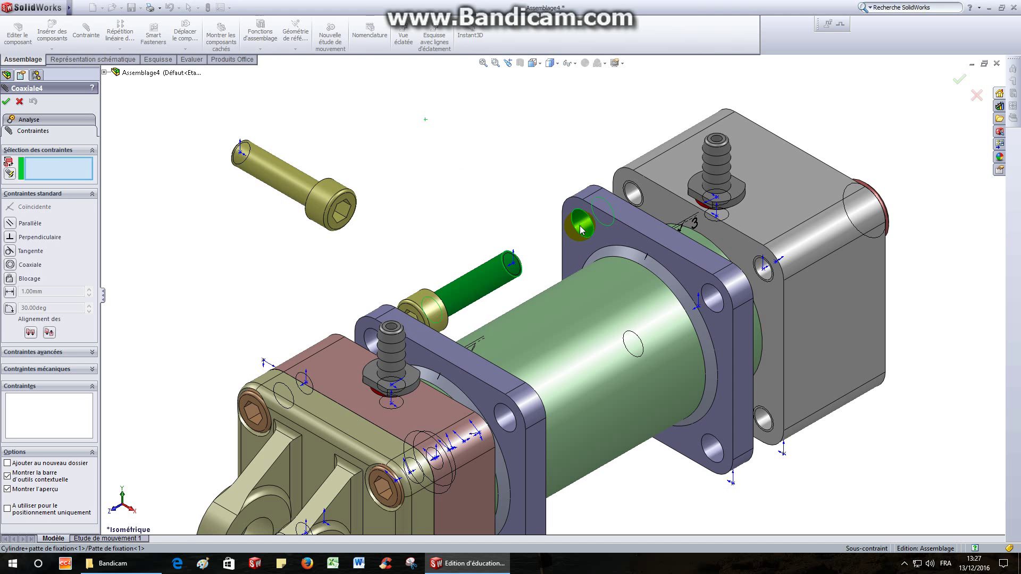
pyautogui.click(580, 229)
pyautogui.click(711, 213)
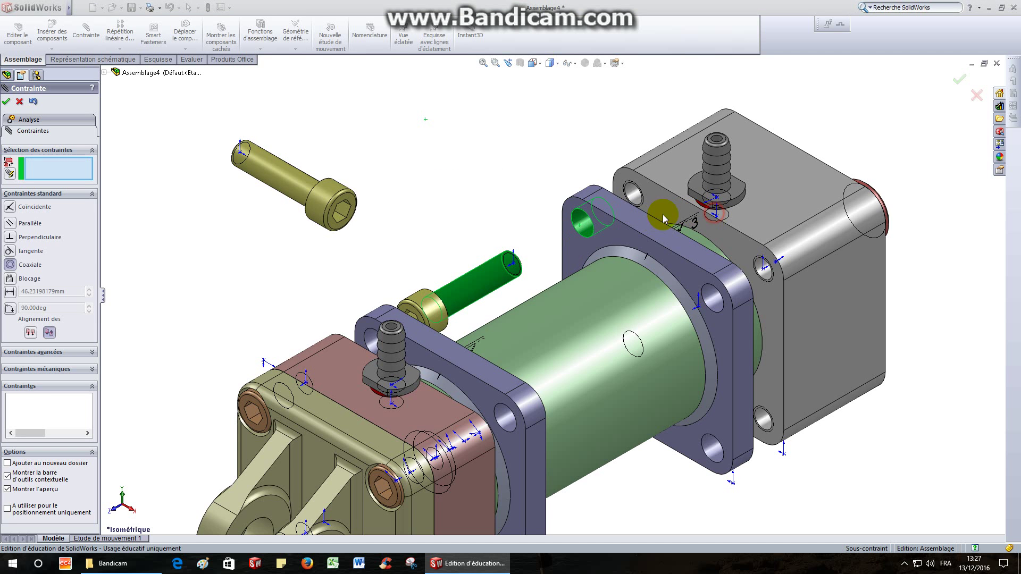
# Make the underside of that screw's head coincident with the mounting plate's face that looks away from the cylinder head
pyautogui.click(588, 244)
pyautogui.scroll(-3, 535, 252)
pyautogui.moveTo(534, 252); pyautogui.dragTo(422, 312, button='middle')
pyautogui.scroll(-5, 455, 319)
pyautogui.click(474, 315)
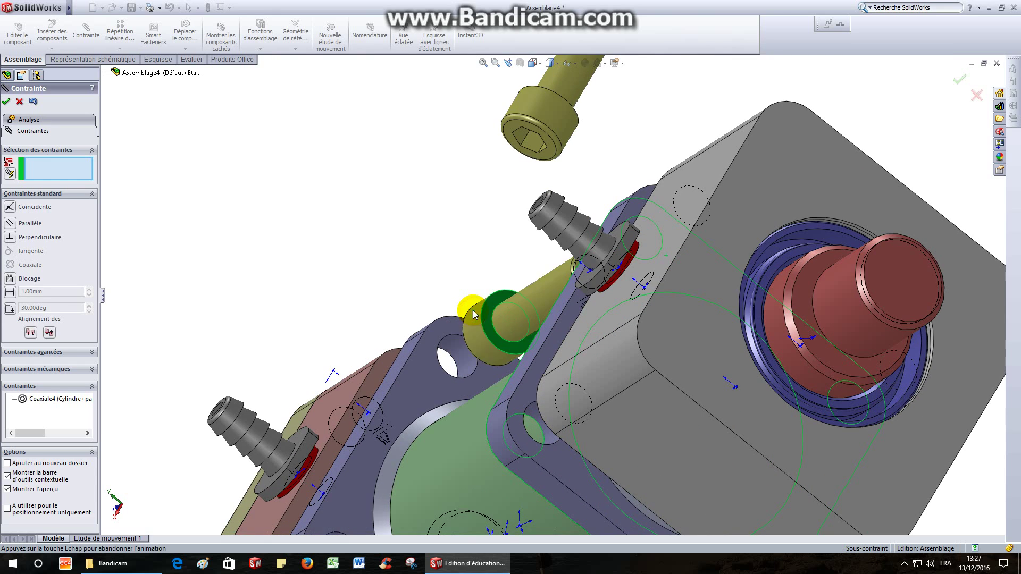
pyautogui.click(748, 275)
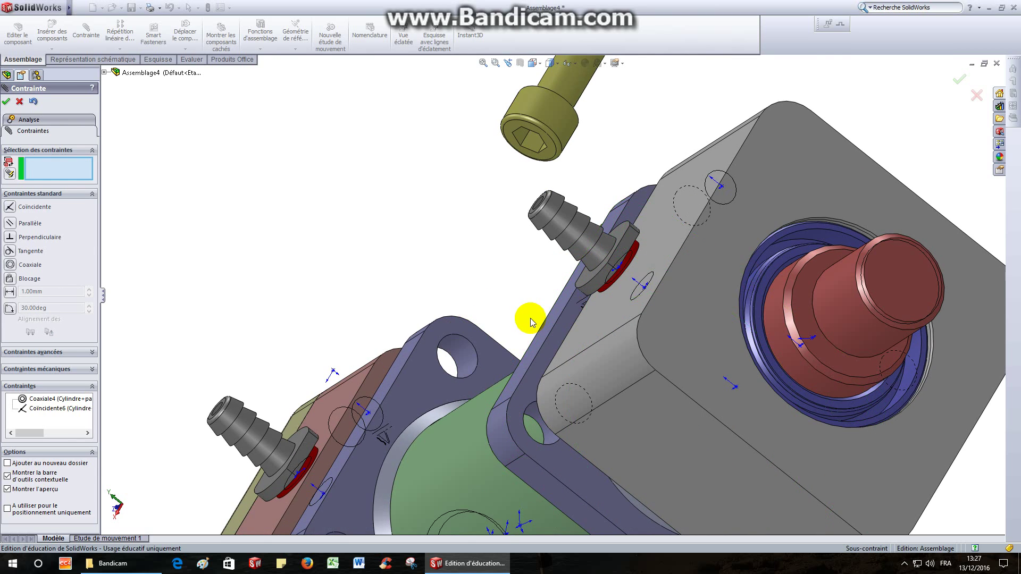
# Add a parallel mate between the mounting plate's upper edge face and a flat of the screw's hexagon socket
pyautogui.scroll(2, 530, 319)
pyautogui.moveTo(531, 319); pyautogui.dragTo(654, 250, button='middle')
pyautogui.scroll(-3, 368, 308)
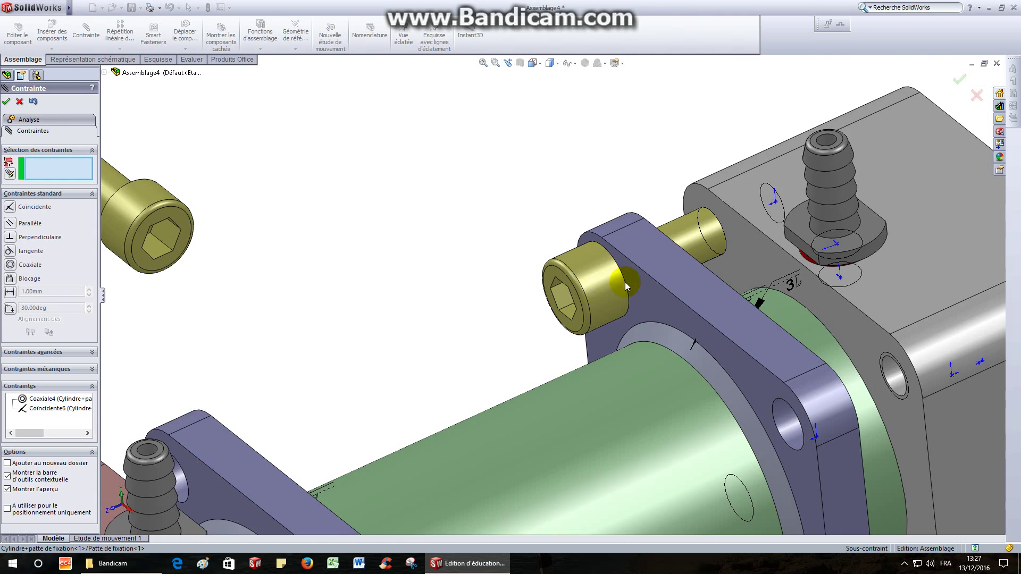
pyautogui.click(639, 249)
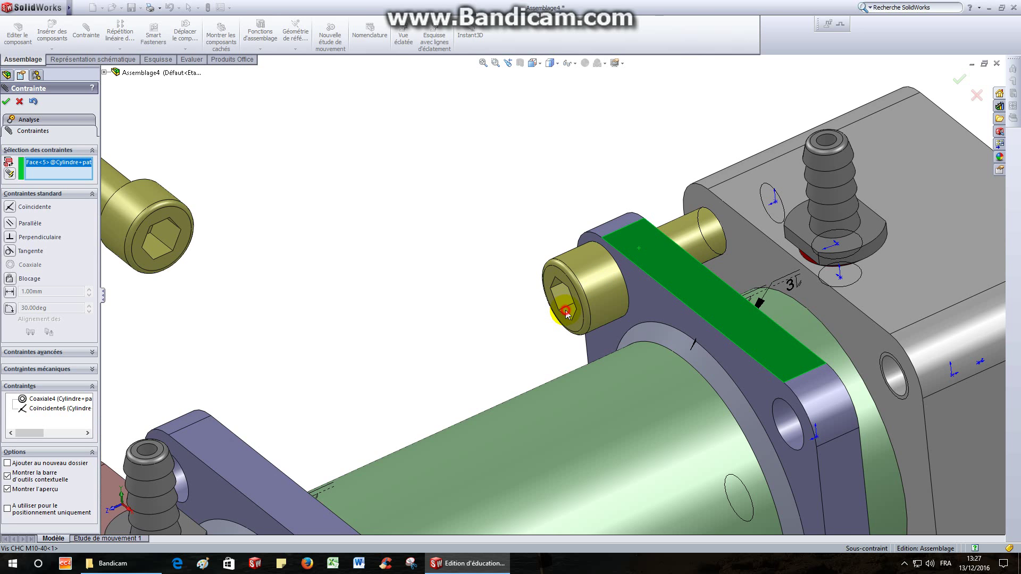
pyautogui.click(566, 314)
pyautogui.click(593, 327)
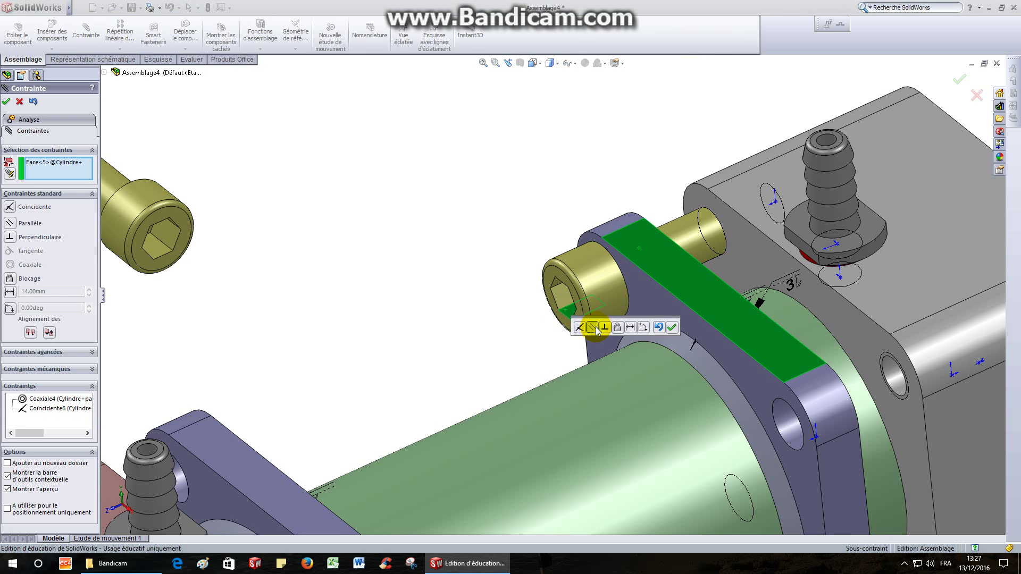
pyautogui.click(684, 328)
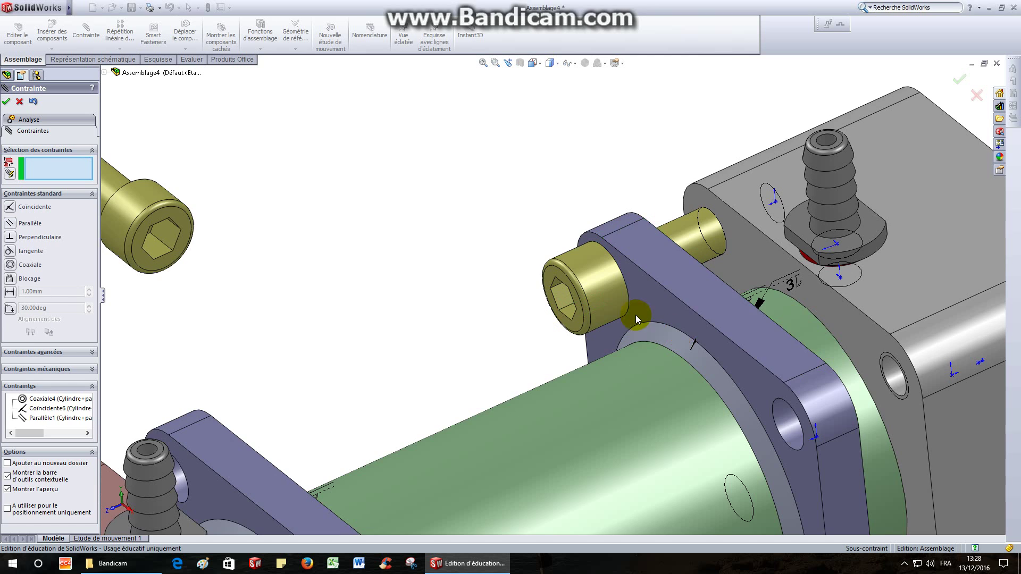
# Add a coaxial mate between the loose screw's shank and the upper rear hole of the cylinder-bottom plate, reversing the screw's alignment
pyautogui.scroll(6, 448, 222)
pyautogui.moveTo(359, 293); pyautogui.dragTo(315, 340, button='middle')
pyautogui.click(399, 228)
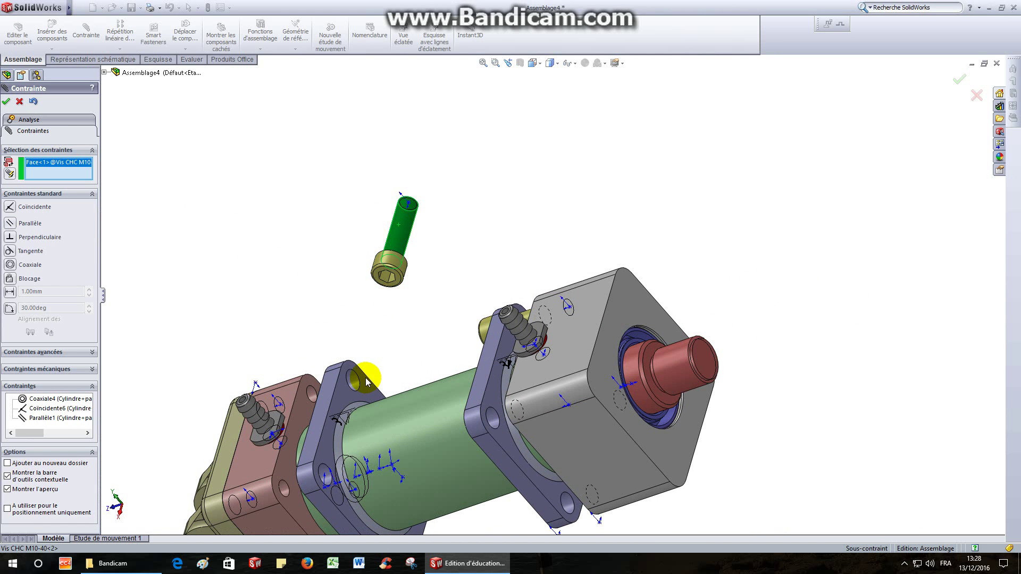
pyautogui.click(351, 384)
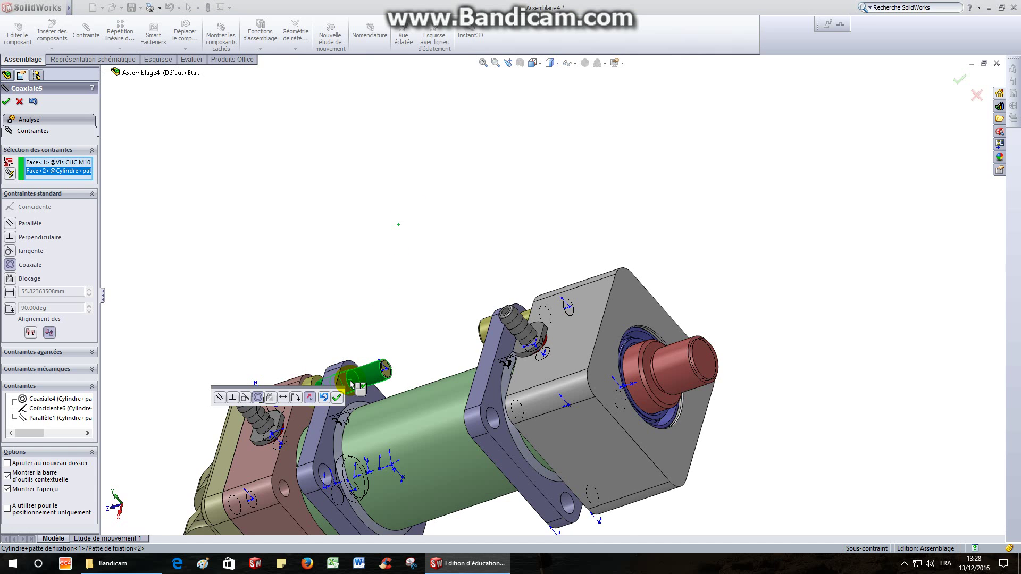
pyautogui.click(31, 333)
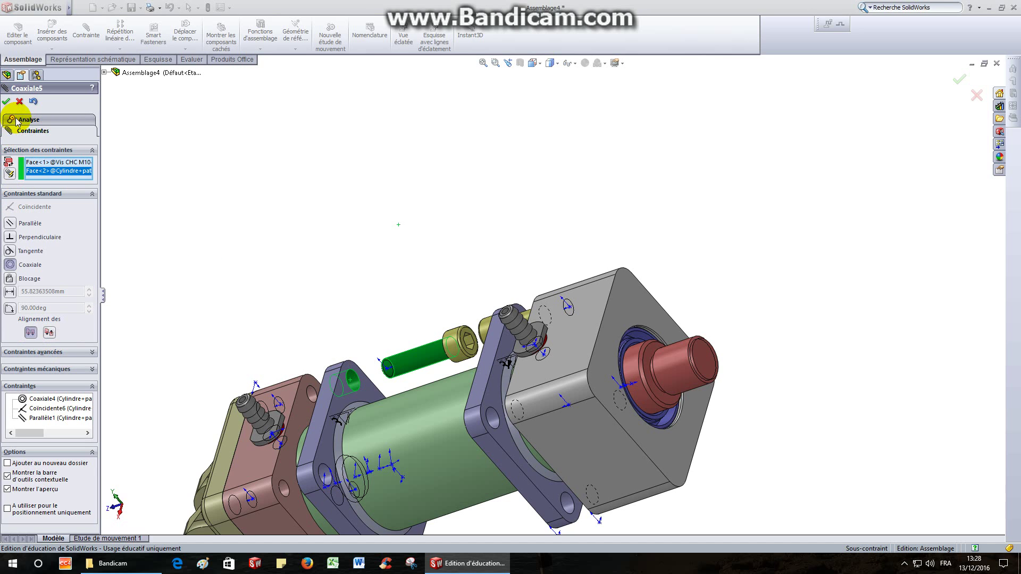
pyautogui.click(6, 102)
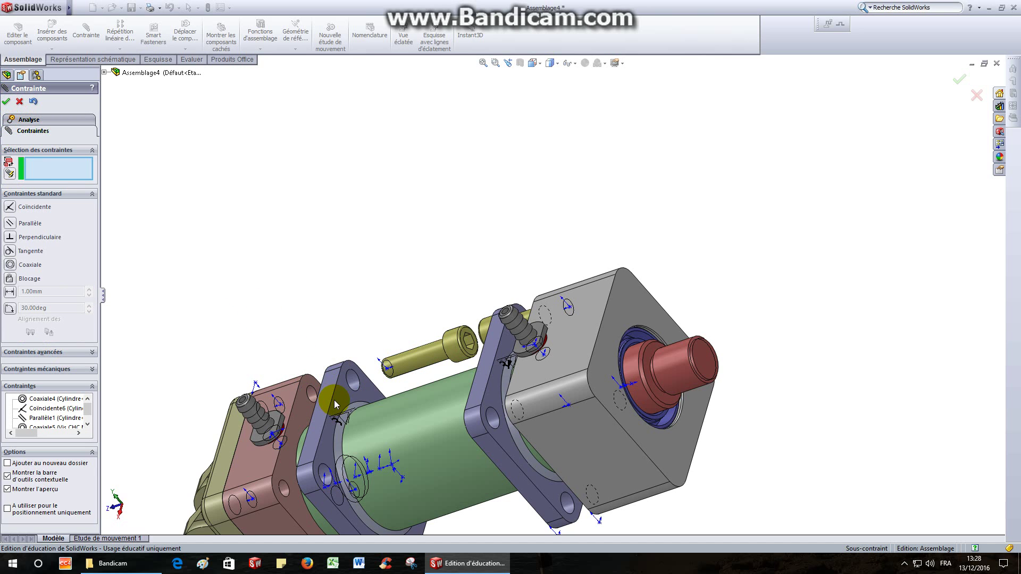
# Make the underside of the second screw's head coincident with the plate's face that looks away from the cylinder bottom
pyautogui.click(346, 400)
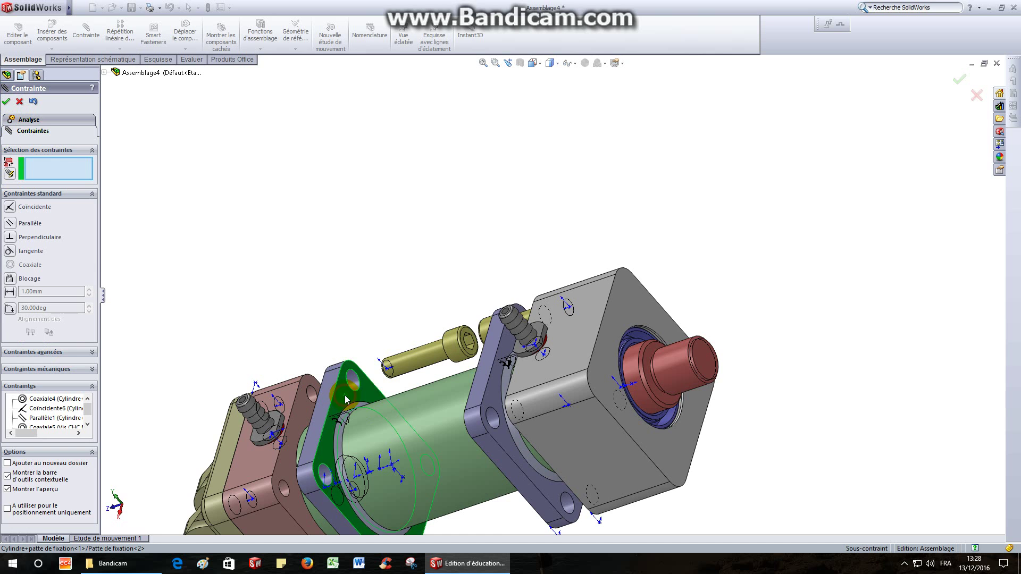
pyautogui.moveTo(345, 400); pyautogui.dragTo(422, 405, button='middle')
pyautogui.scroll(-5, 423, 323)
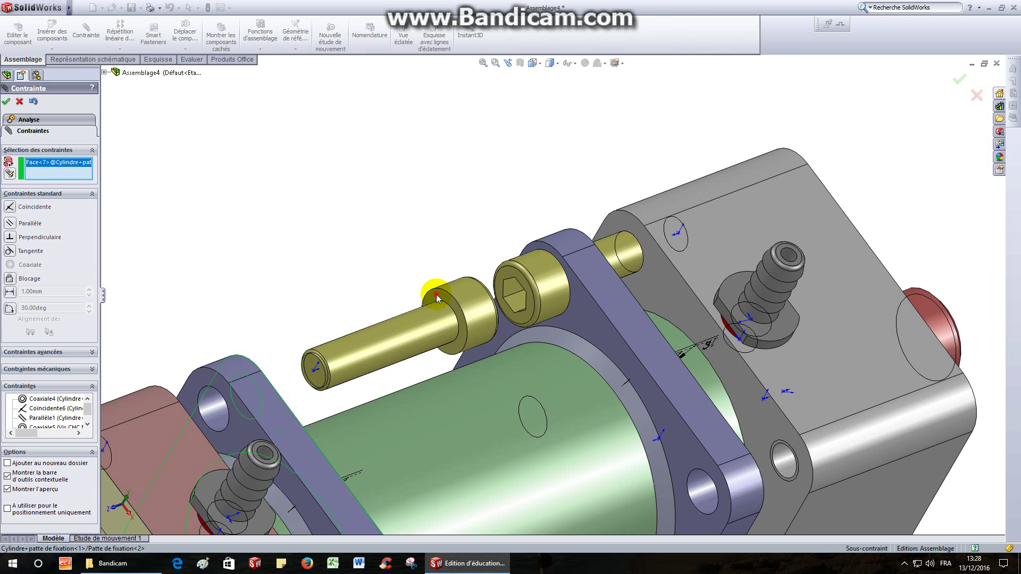
pyautogui.click(436, 294)
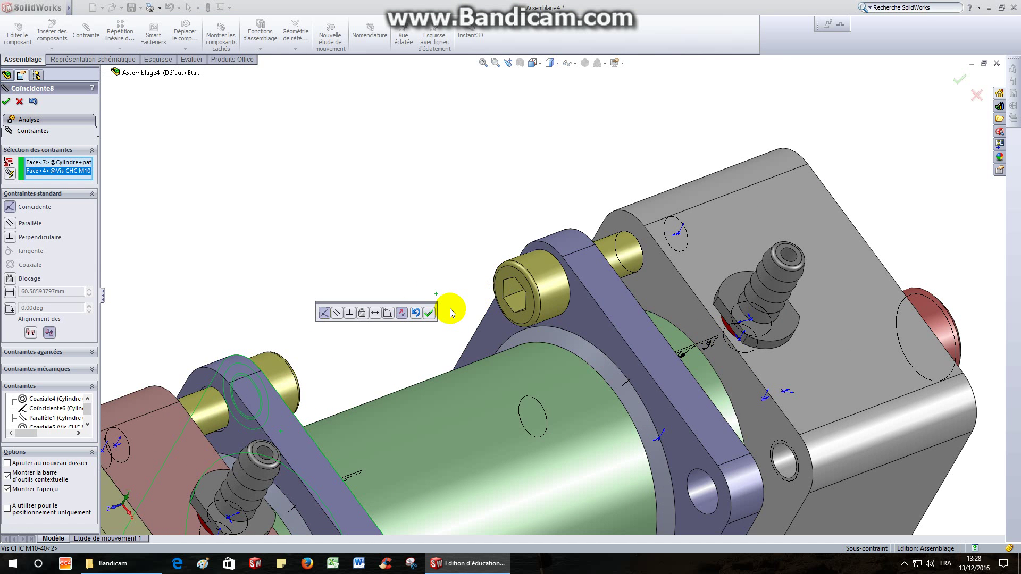
pyautogui.click(432, 314)
# Add a parallel mate between a flat of the second screw's hexagon socket and the adjacent mounting plate's straight edge face
pyautogui.scroll(5, 376, 357)
pyautogui.moveTo(376, 357); pyautogui.dragTo(301, 417, button='middle')
pyautogui.scroll(-3, 306, 413)
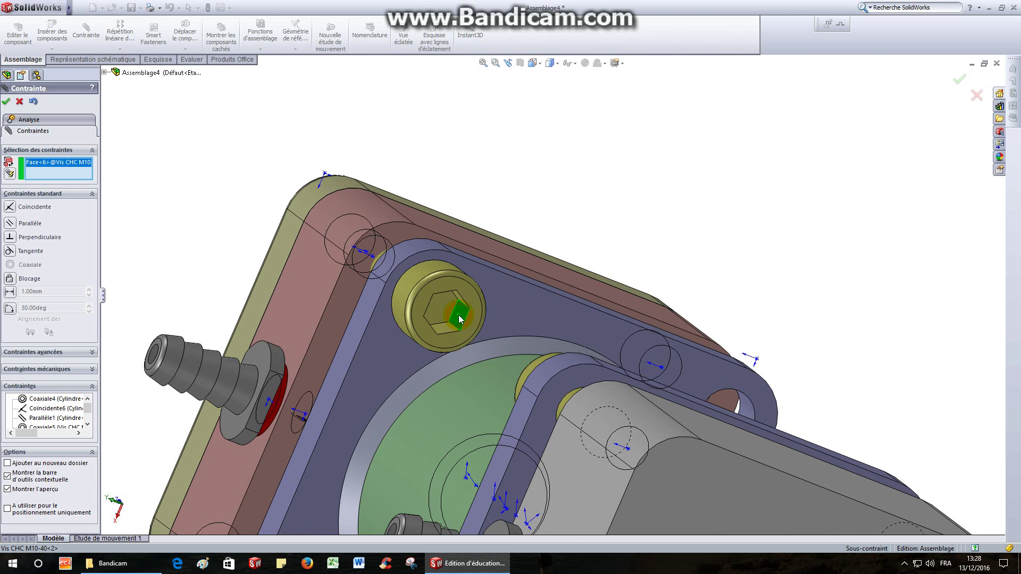
pyautogui.click(366, 318)
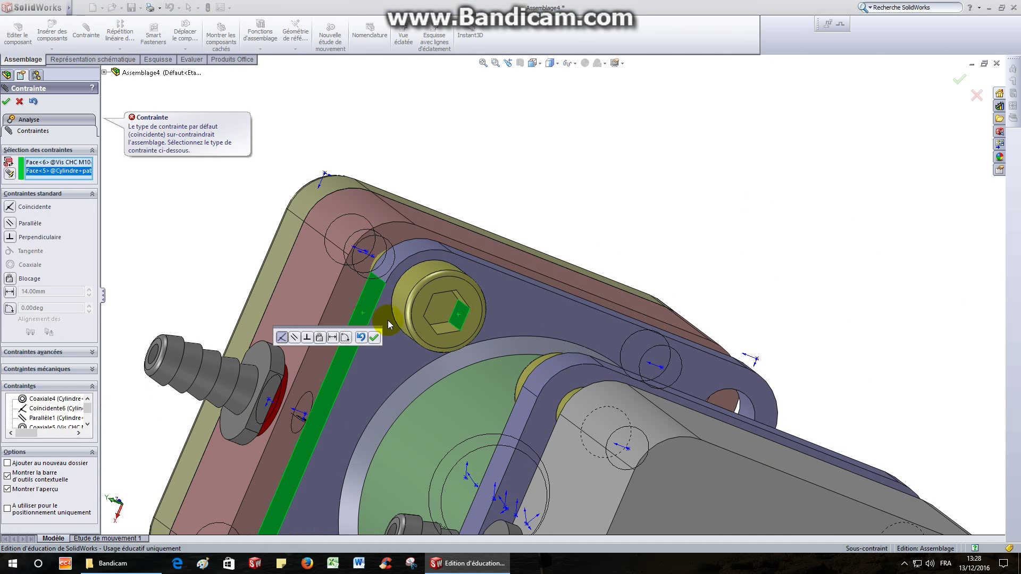
pyautogui.click(297, 341)
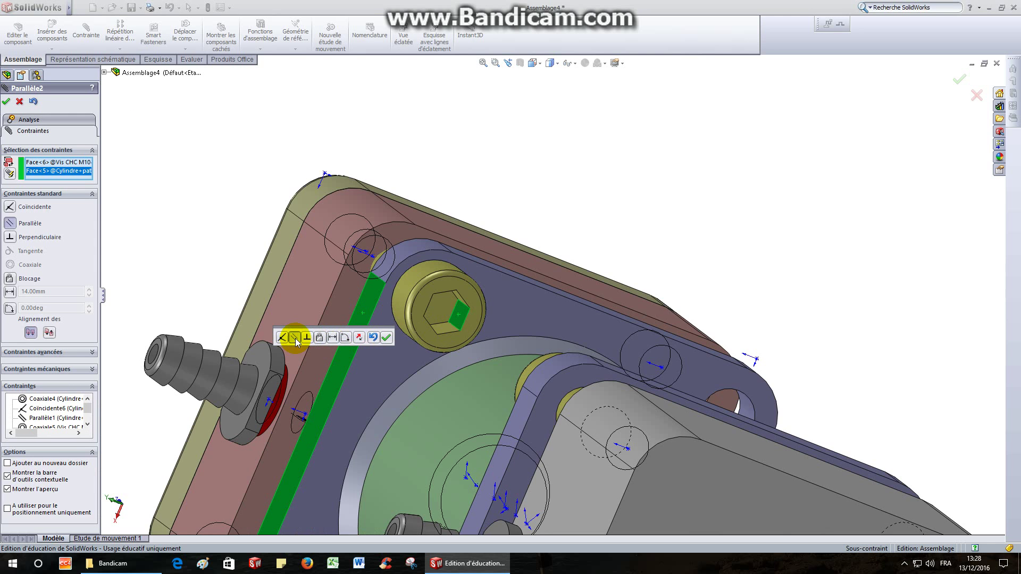
pyautogui.click(387, 338)
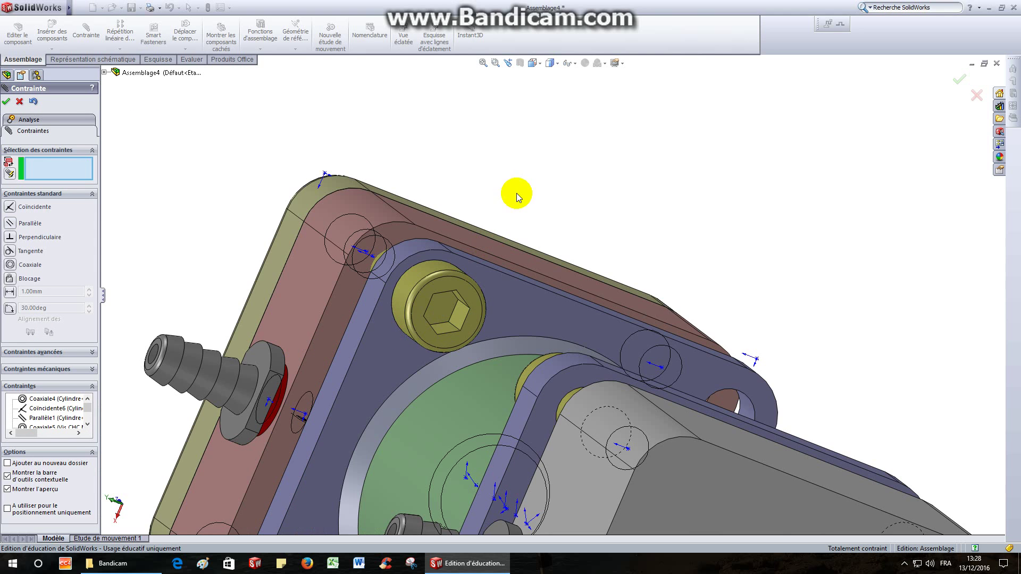
pyautogui.click(533, 63)
pyautogui.press('f')
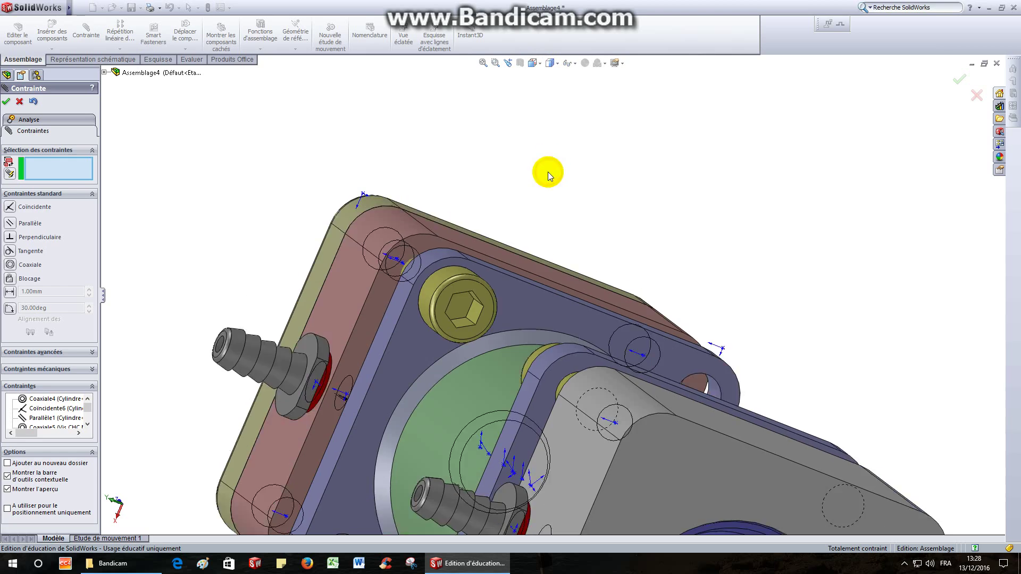
pyautogui.press('Escape')
# Set up a linear component pattern of both Vis CHC M10-40 screws along the head-side mounting plate's side edge, 2 instances spaced 64 mm
pyautogui.moveTo(294, 215); pyautogui.dragTo(388, 175, button='middle')
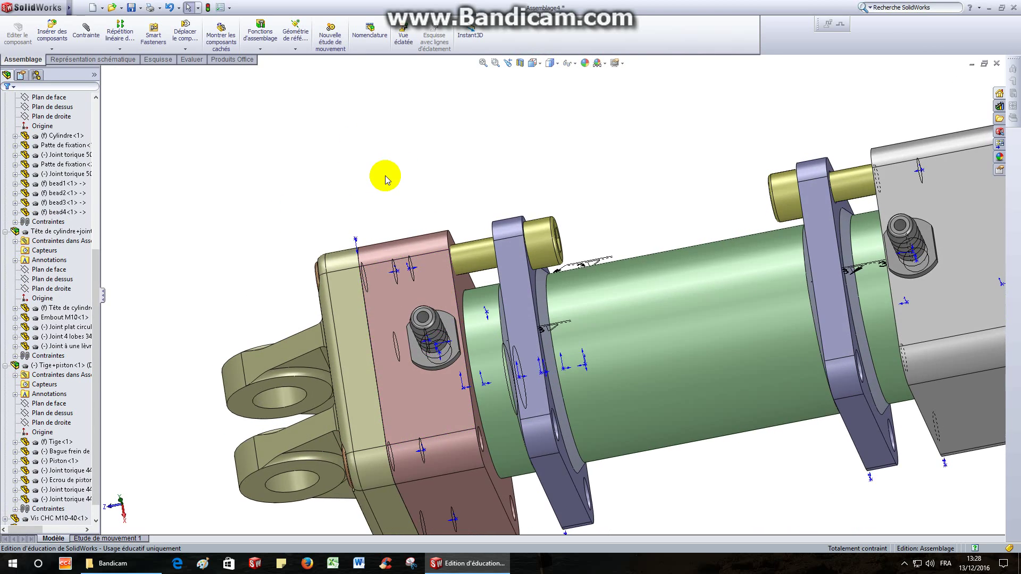
pyautogui.click(124, 34)
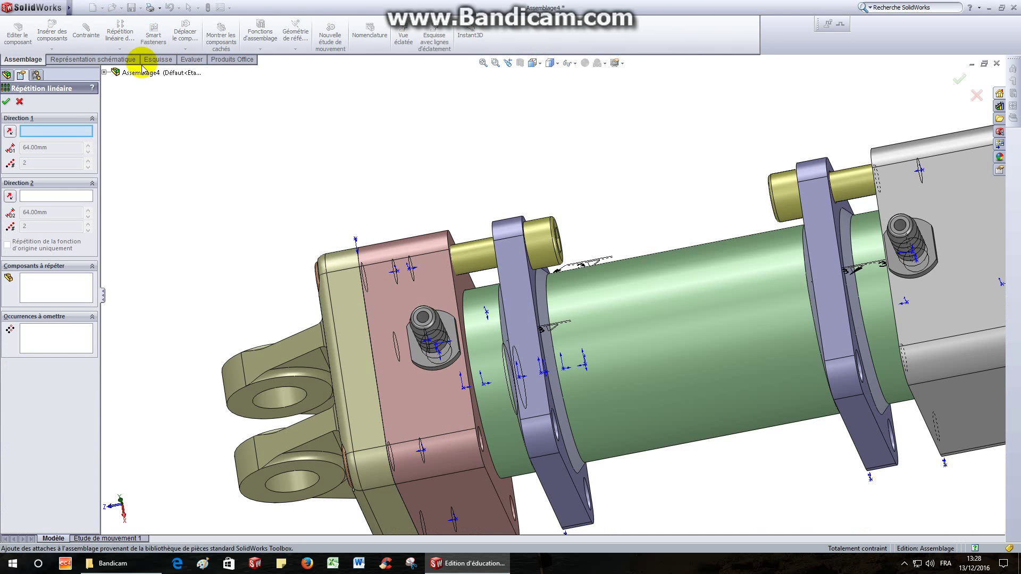
pyautogui.click(62, 291)
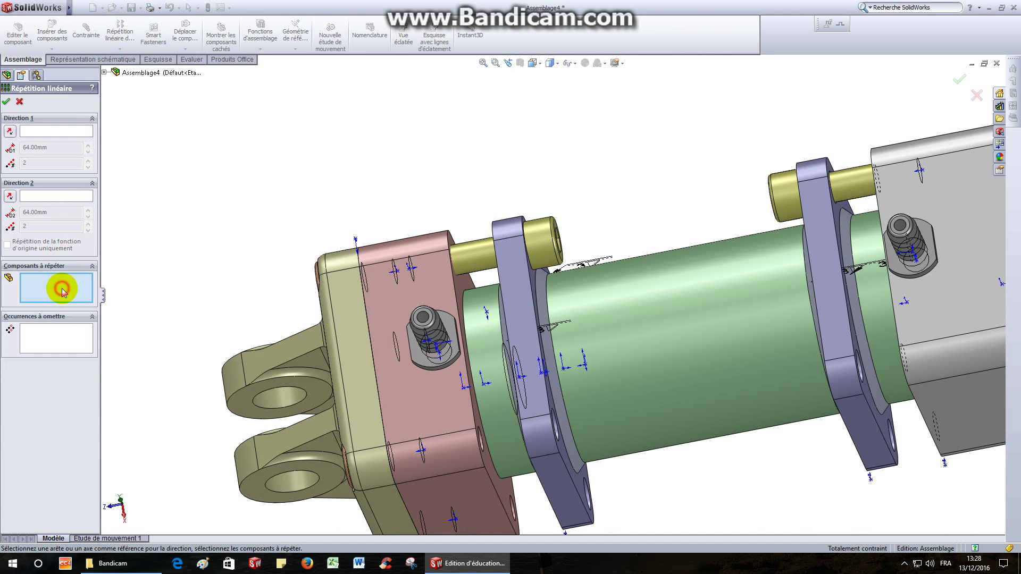
pyautogui.click(786, 193)
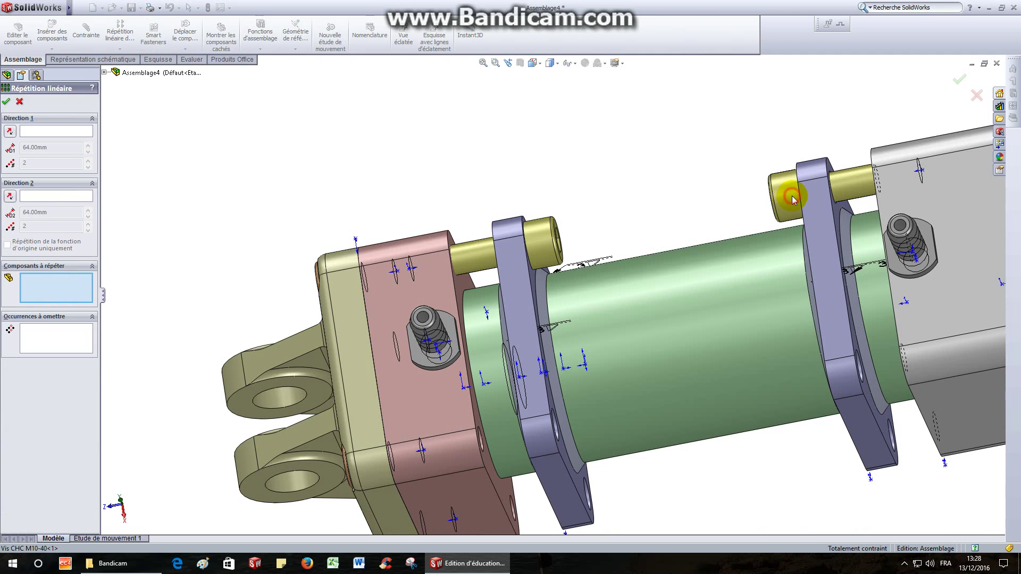
pyautogui.click(538, 243)
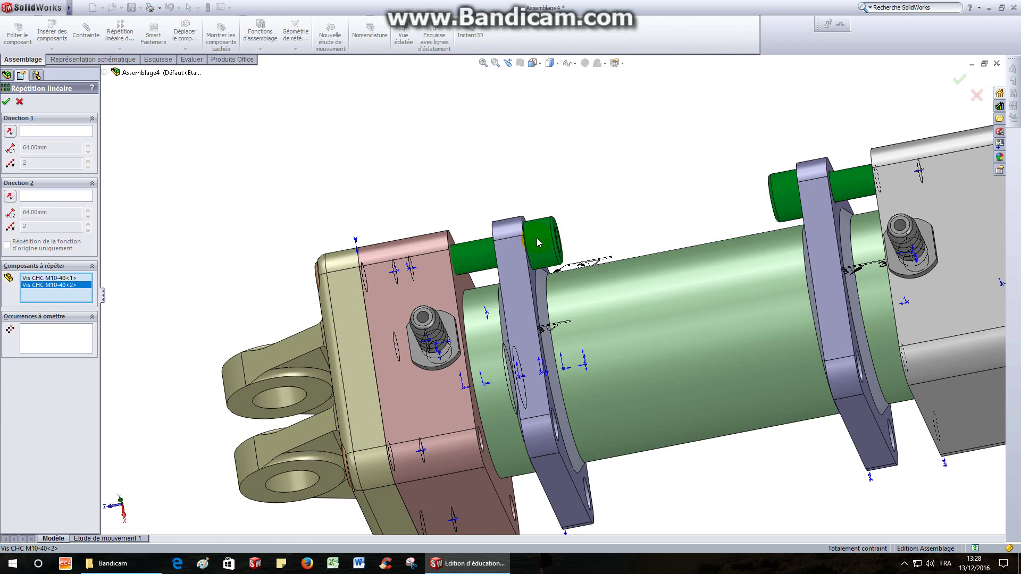
pyautogui.click(50, 131)
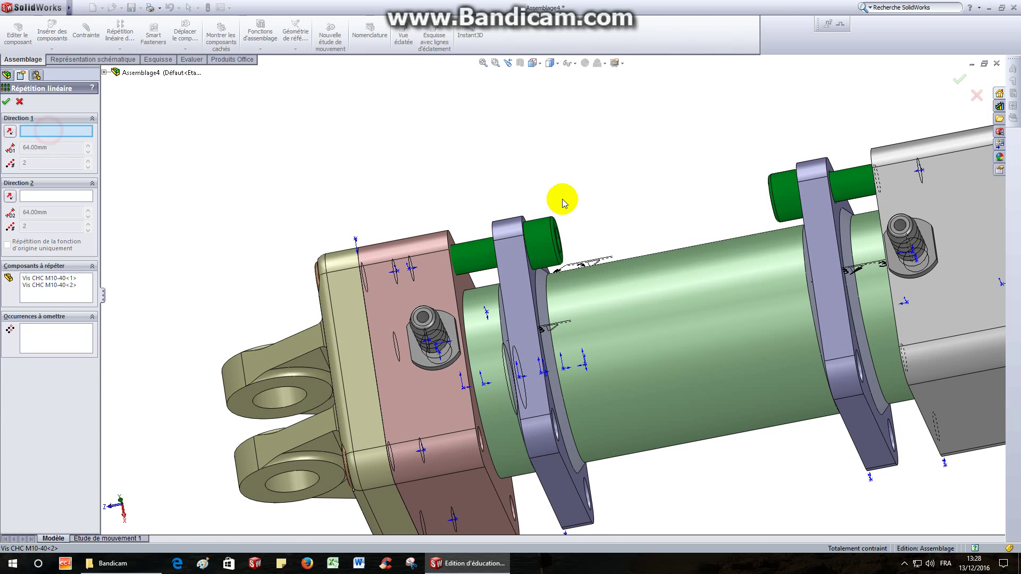
pyautogui.click(806, 222)
# Add a reversed second pattern direction along the bottom-side mounting plate's upper edge, 2 instances spaced 64 mm, and create the screw pattern
pyautogui.moveTo(668, 191); pyautogui.dragTo(683, 176, button='middle')
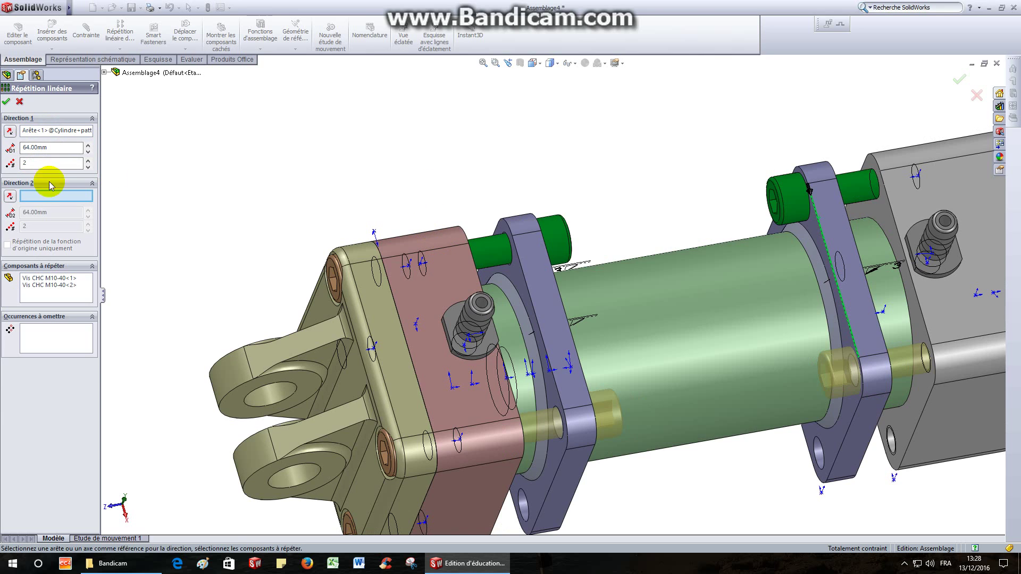
pyautogui.moveTo(358, 171); pyautogui.dragTo(544, 290, button='middle')
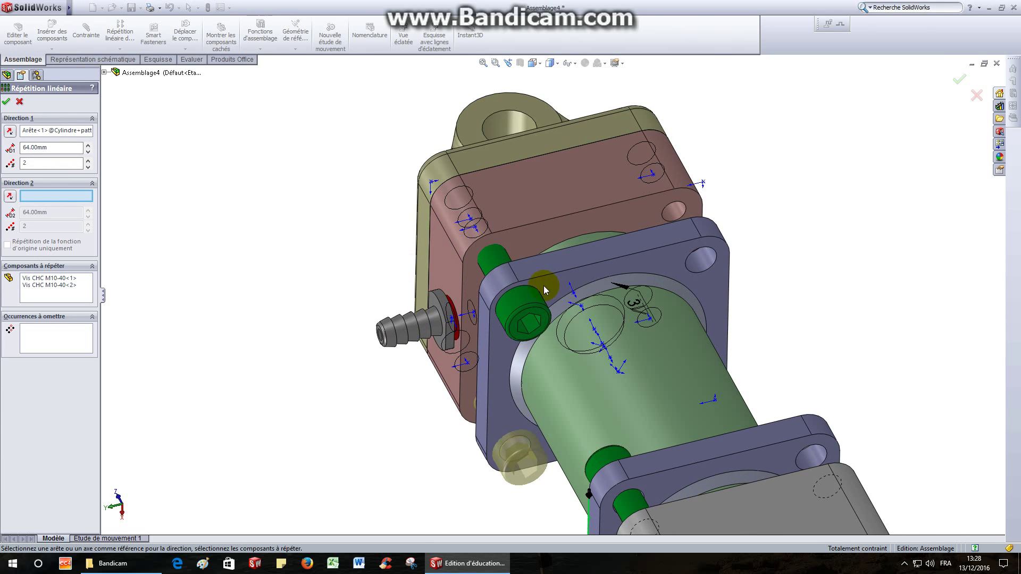
pyautogui.click(567, 270)
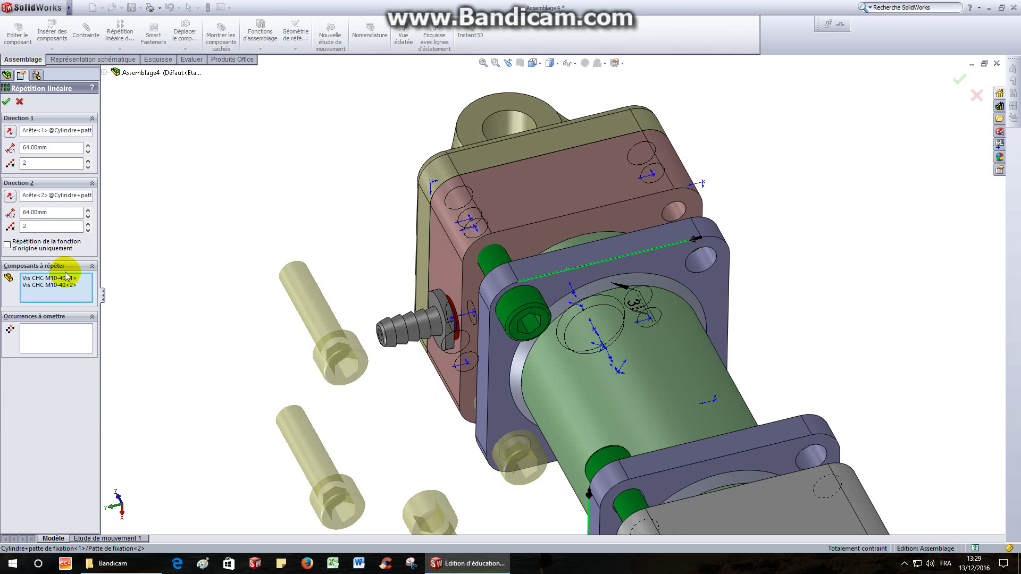
pyautogui.click(10, 197)
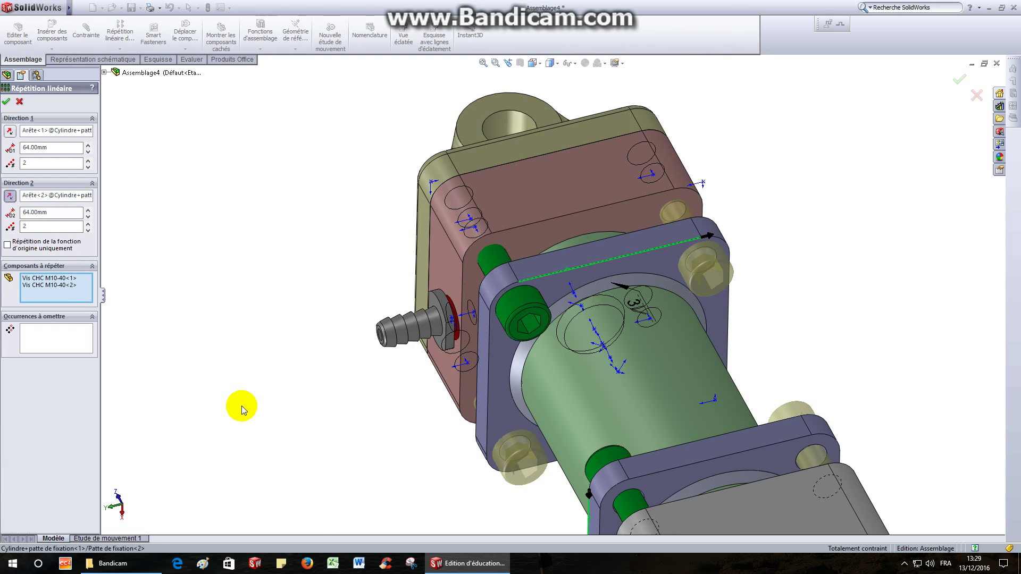
pyautogui.moveTo(239, 406); pyautogui.dragTo(495, 383, button='middle')
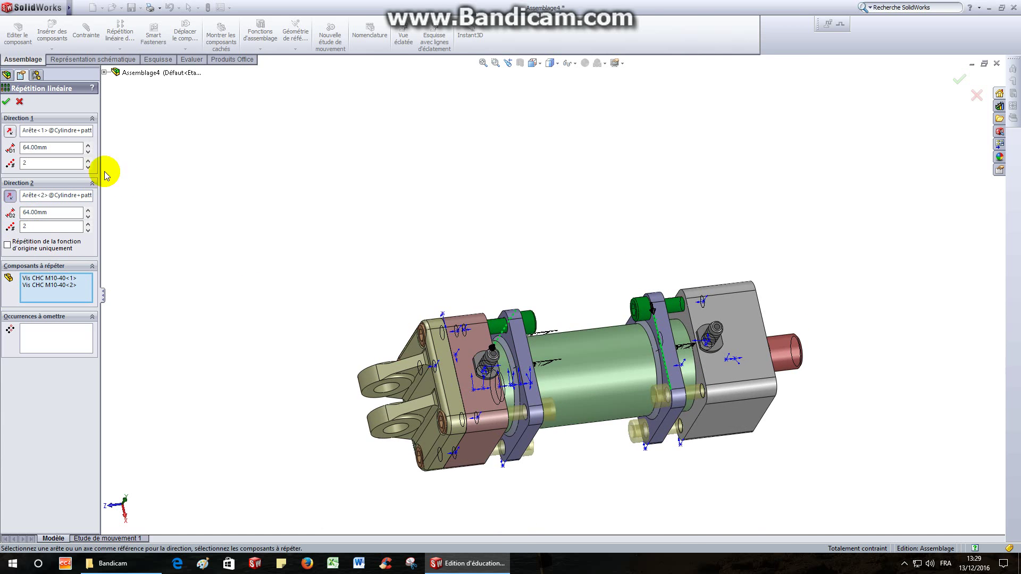
pyautogui.click(9, 105)
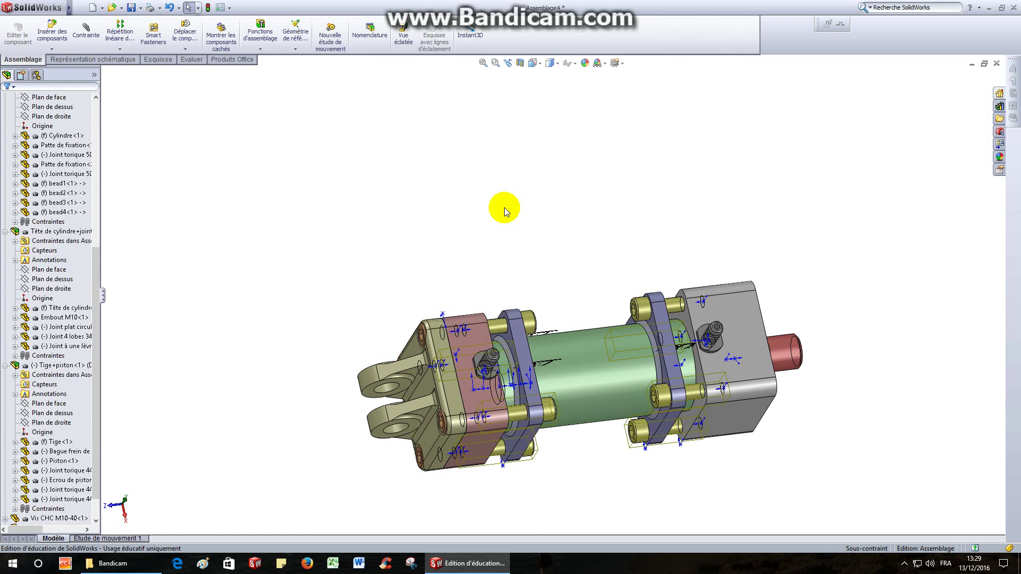
# Set the view to isometric and save the assembly as "Vérin hydraulique" in the Vérin hydraulique folder
pyautogui.click(532, 63)
pyautogui.click(553, 70)
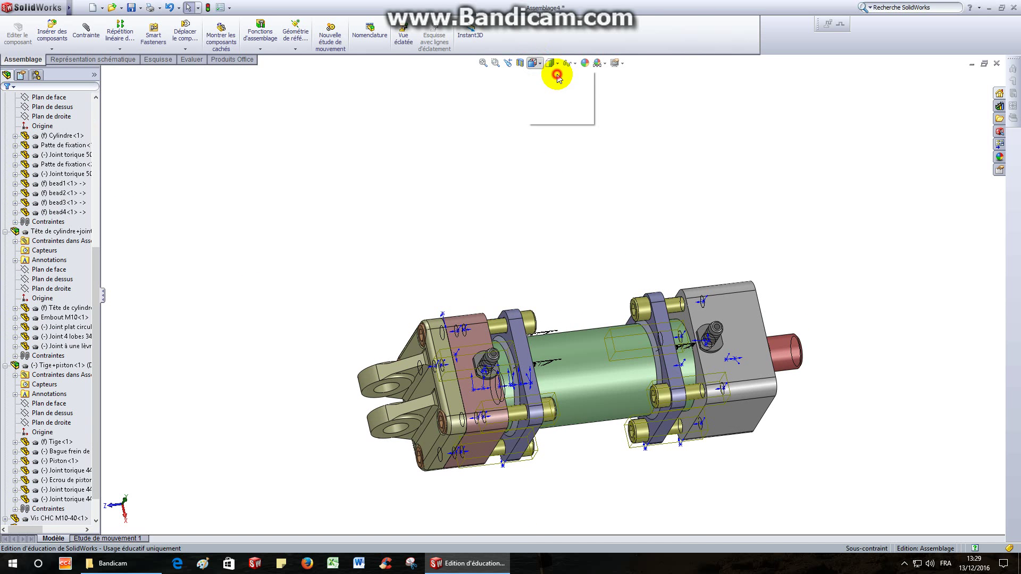
pyautogui.click(132, 8)
pyautogui.write('Vérin hydraulique')
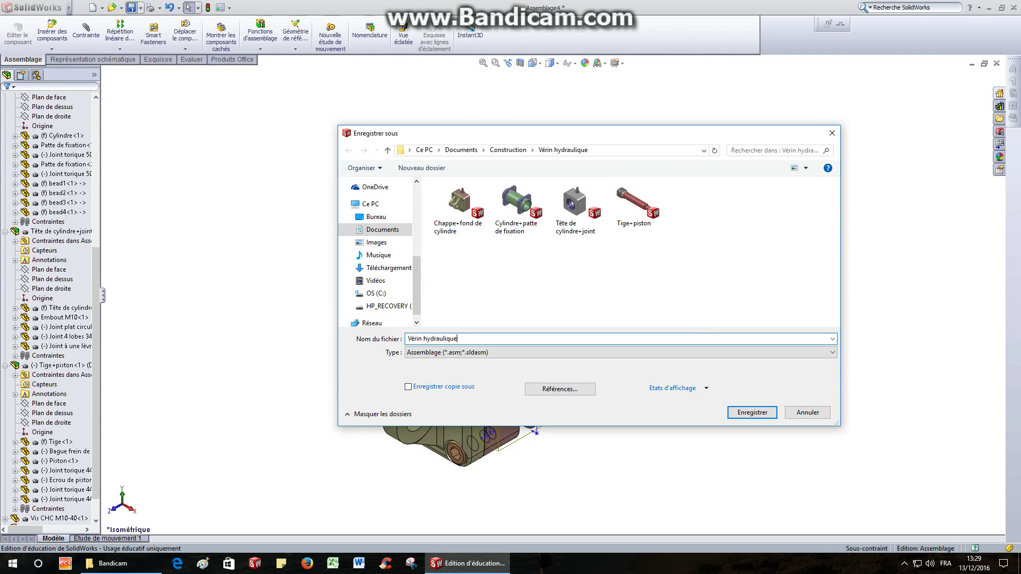
pyautogui.click(751, 413)
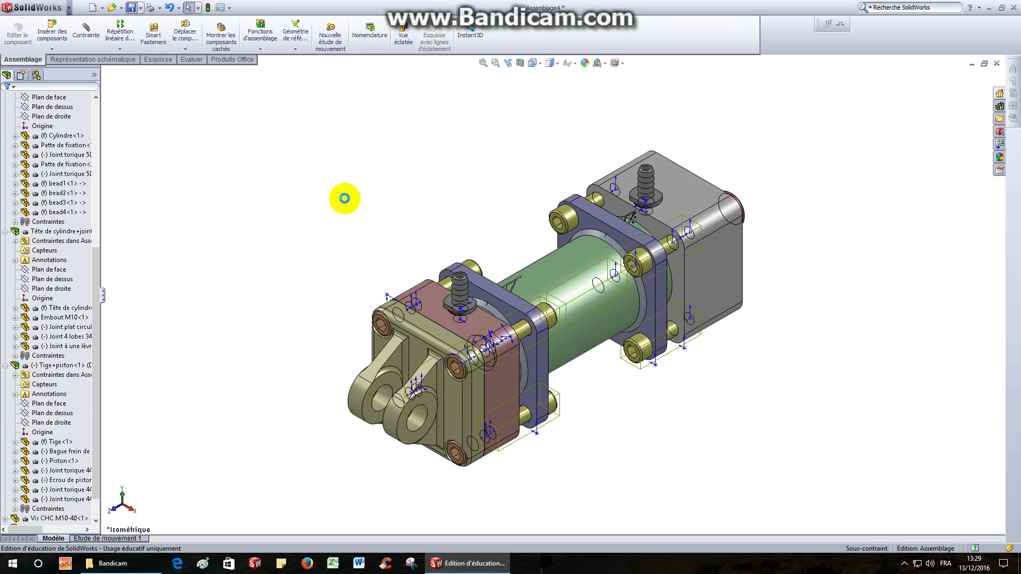
# Hide all types of reference items, such as sketches and origins, across the assembly
pyautogui.moveTo(40, 10)
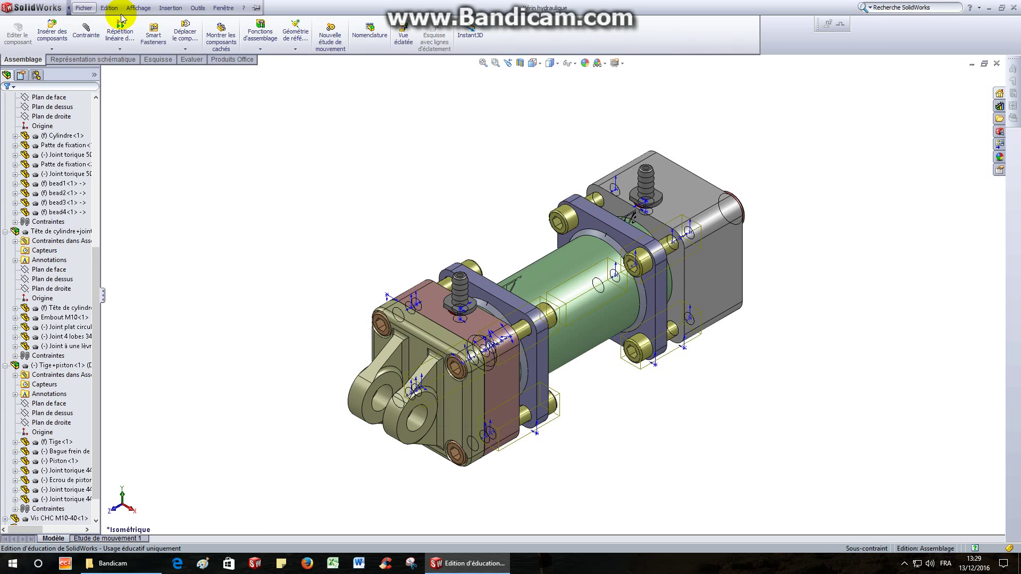
pyautogui.click(137, 8)
pyautogui.click(181, 101)
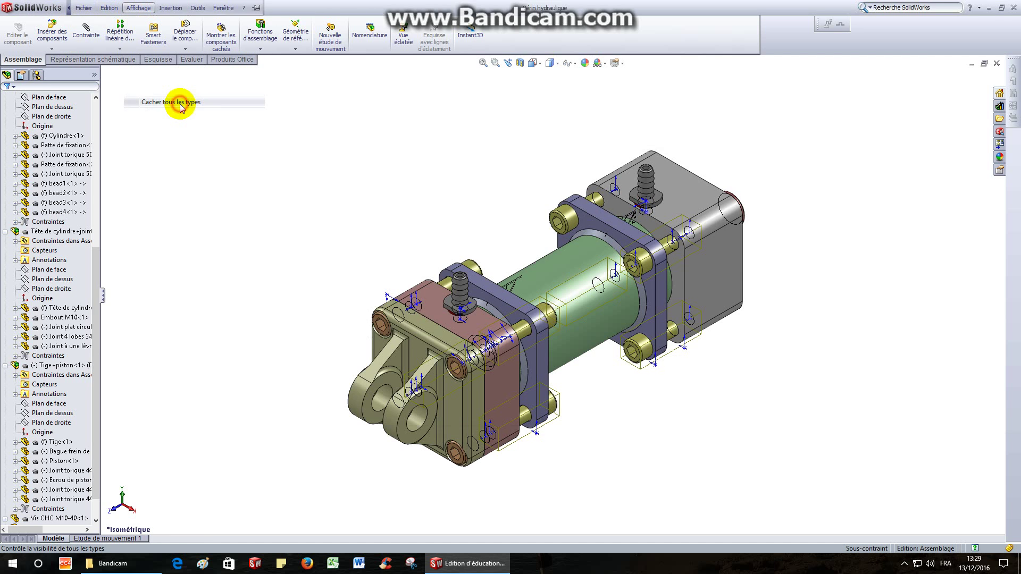